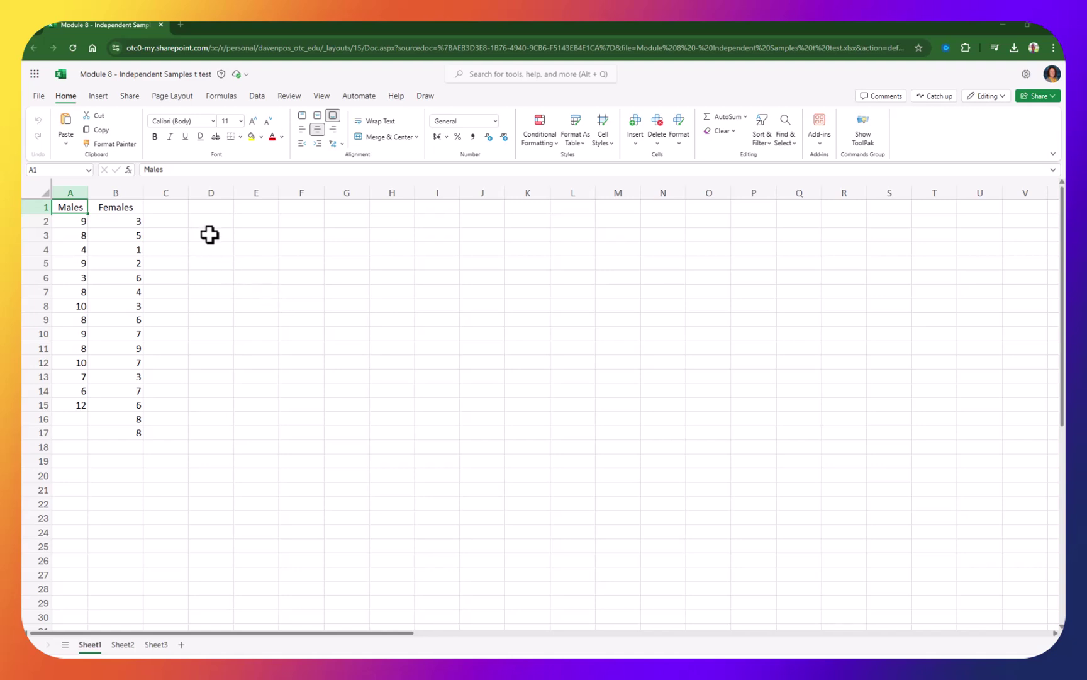
- Enter the heading "Independent Sample t-Test" in cell E1 and the note "1 - TWO groups" in E2
left_click(261, 209)
type("Independent Sample t-Test")
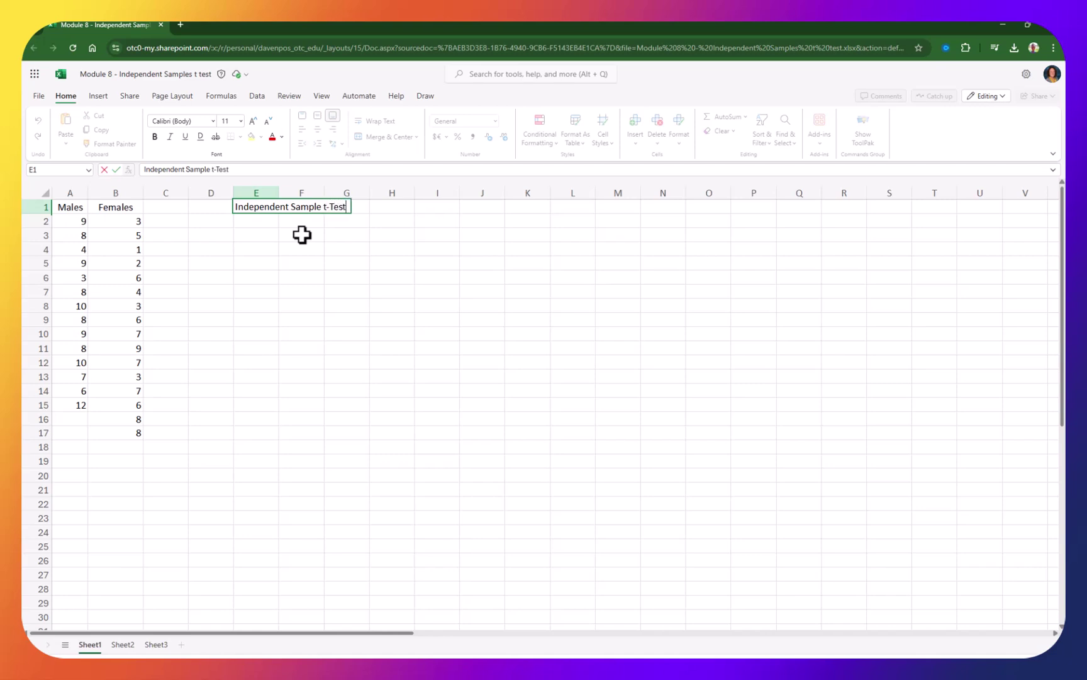
key("Return")
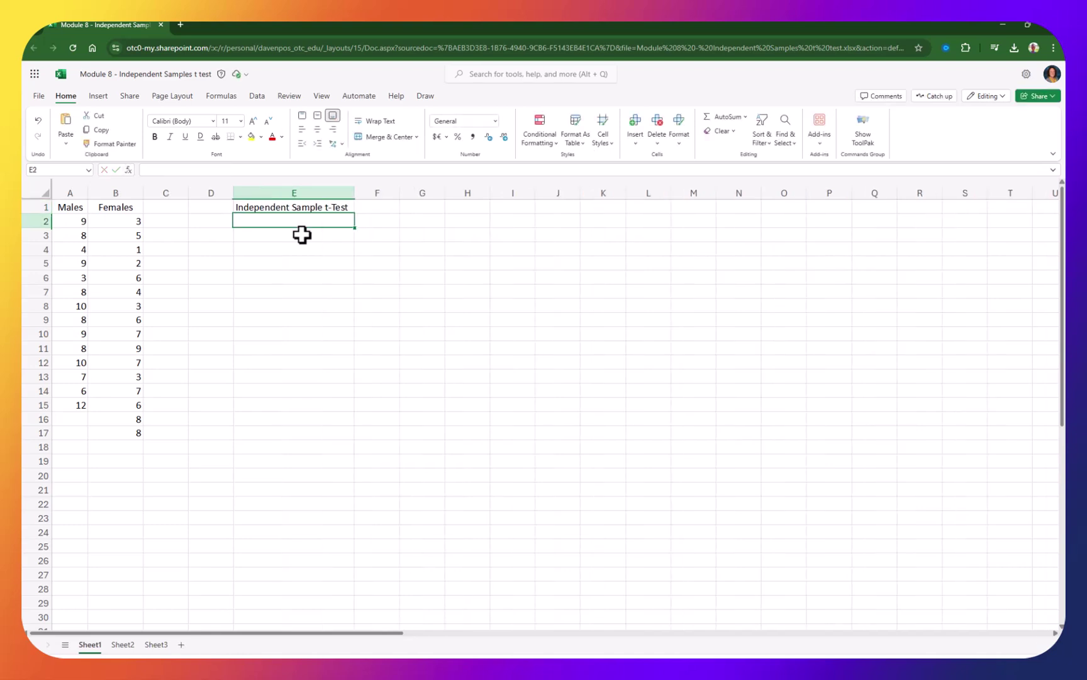
type("1 - TWO groups")
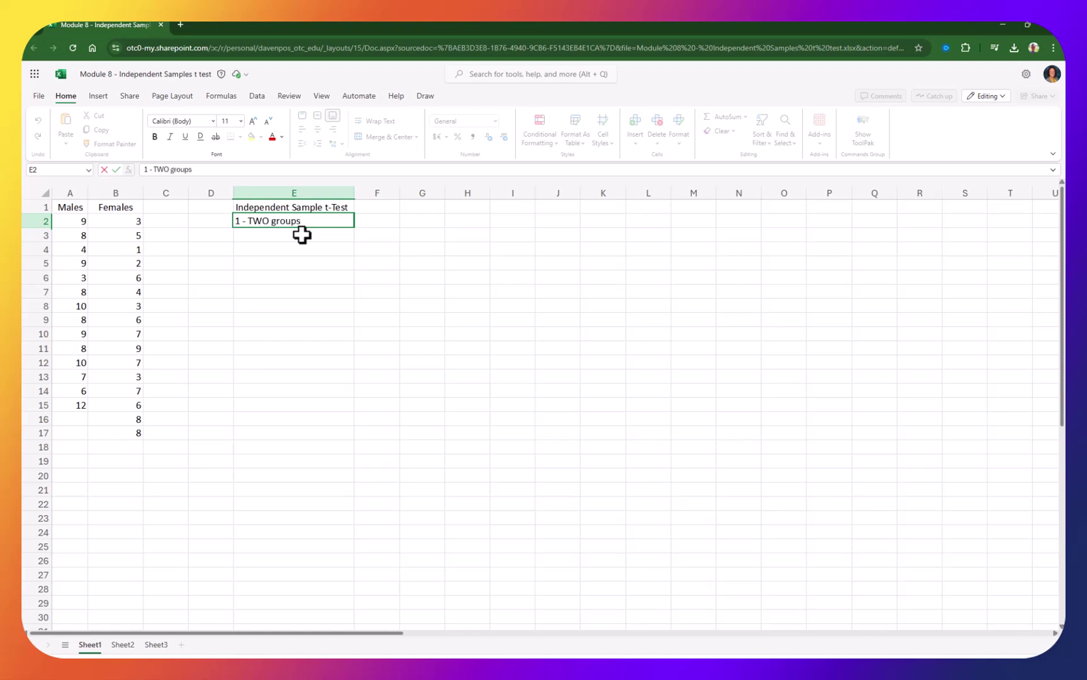
key("Return")
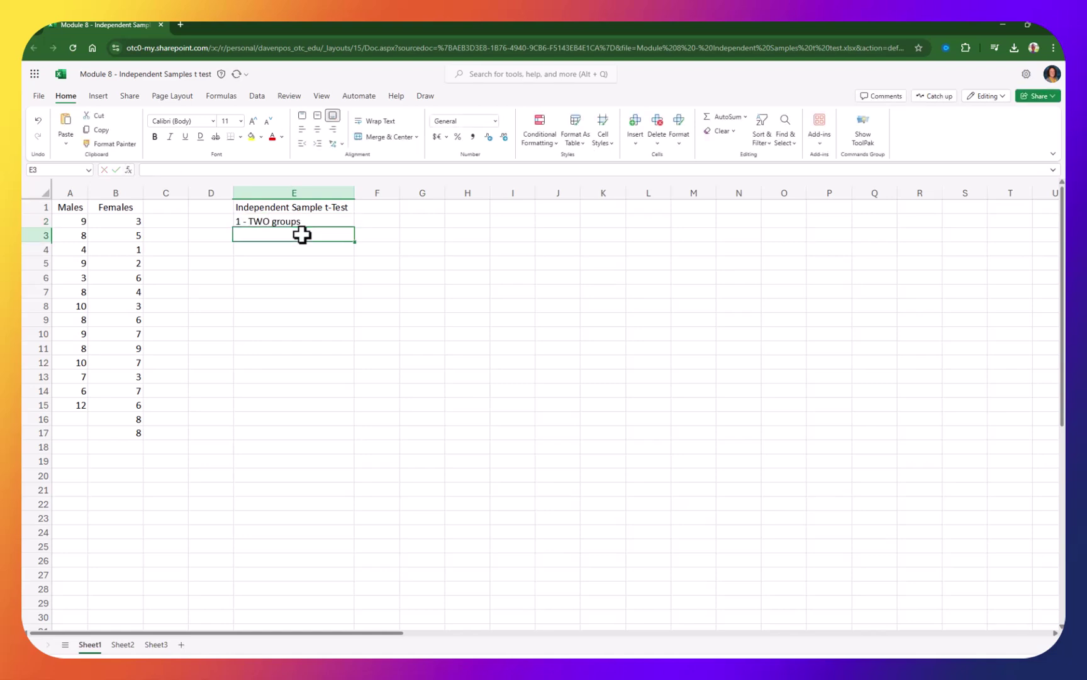
left_click_drag(65, 207, 61, 408)
left_click_drag(119, 208, 122, 435)
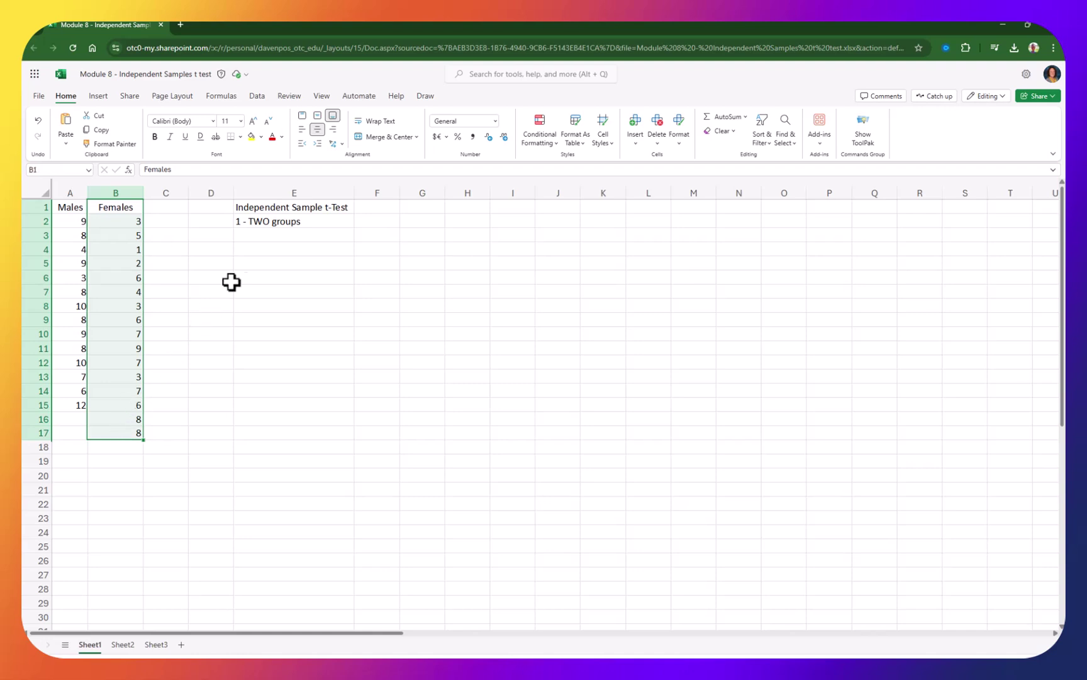
left_click(334, 221)
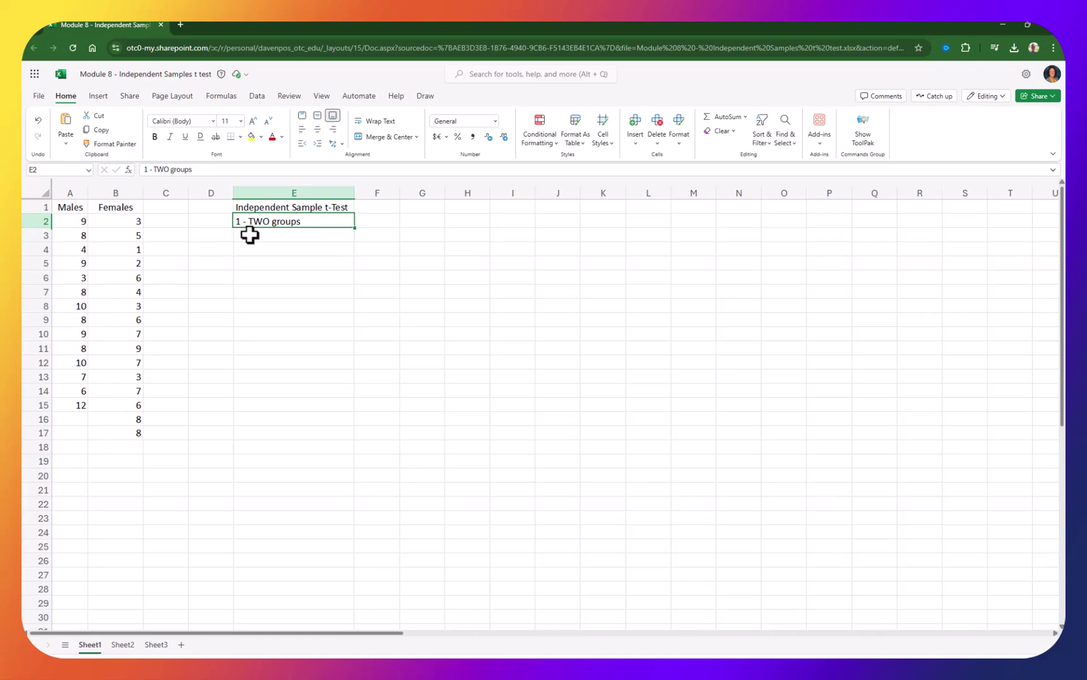
- Add the second note "2 - Tested ONE time" in cell E3
left_click(294, 236)
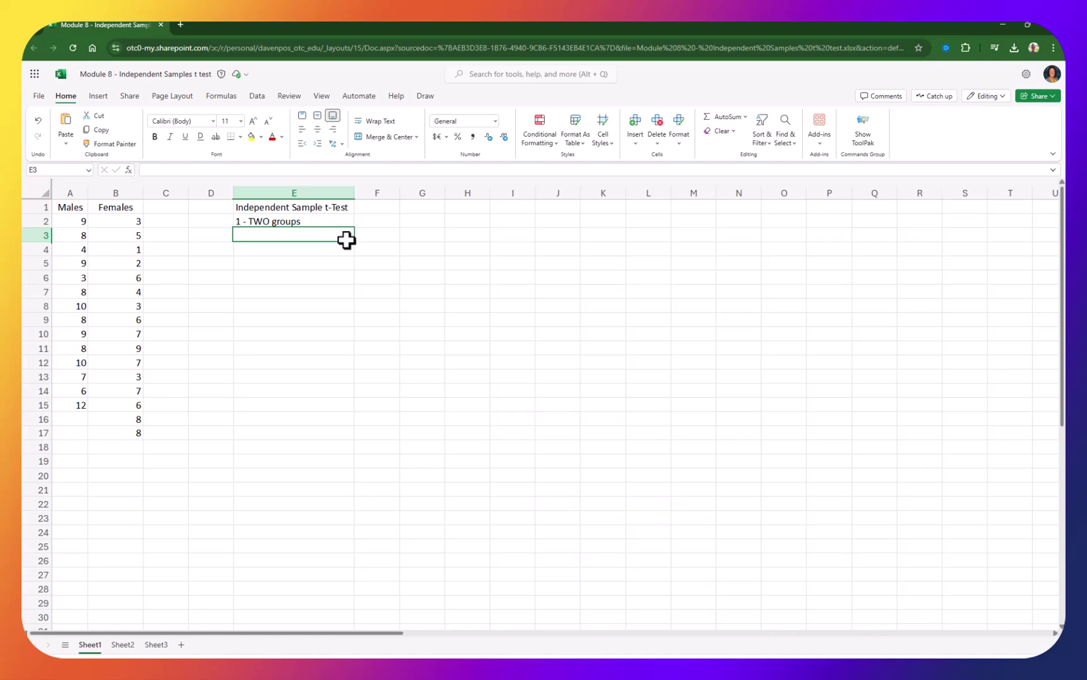
type("2 - Tested ONE time")
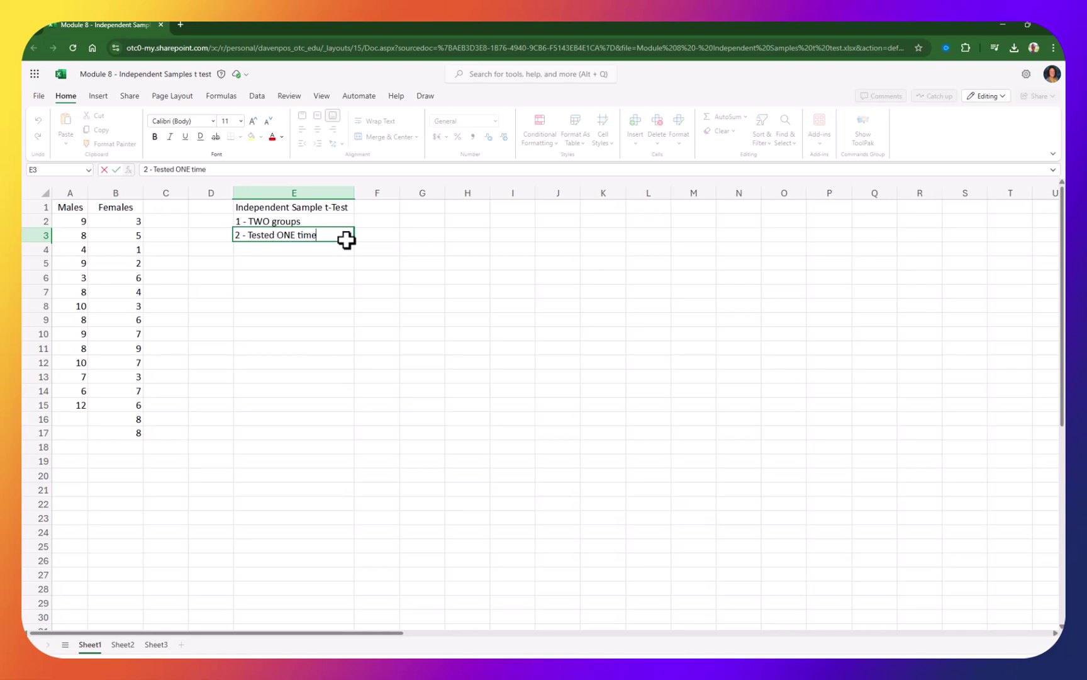
key("Return")
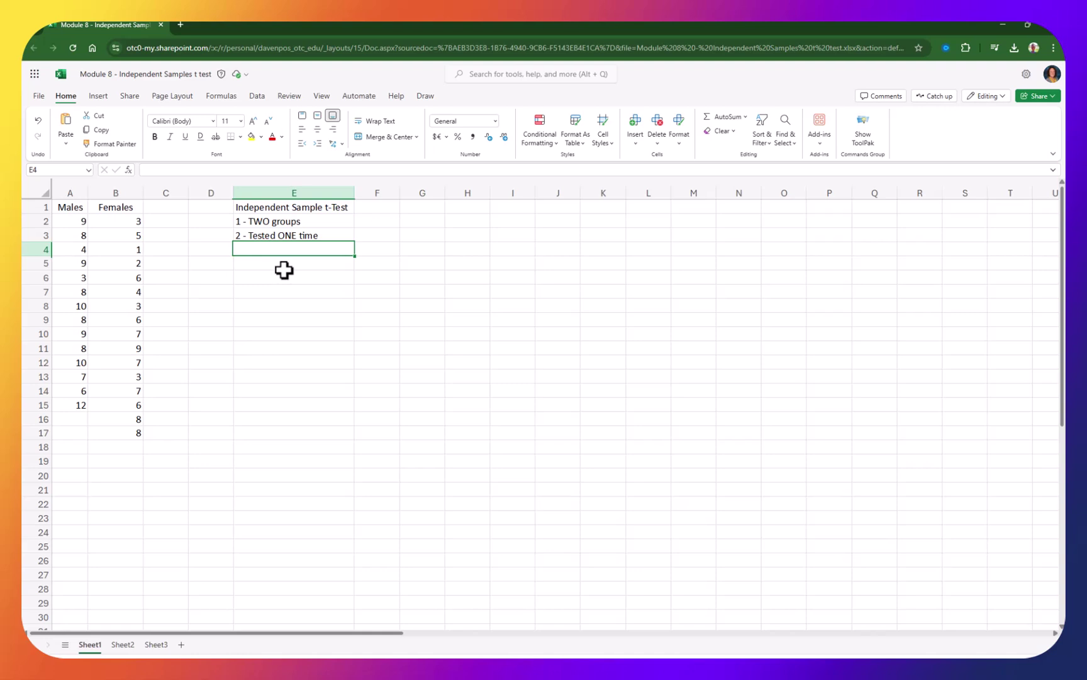
left_click(79, 418)
left_click_drag(95, 418, 118, 435)
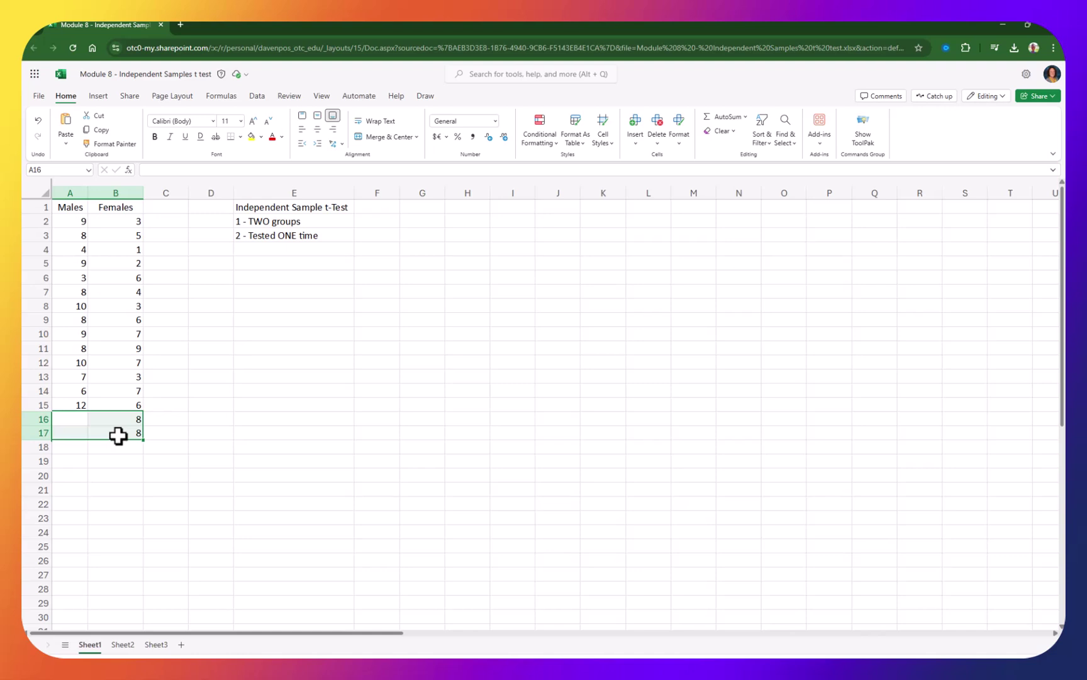
left_click(108, 421)
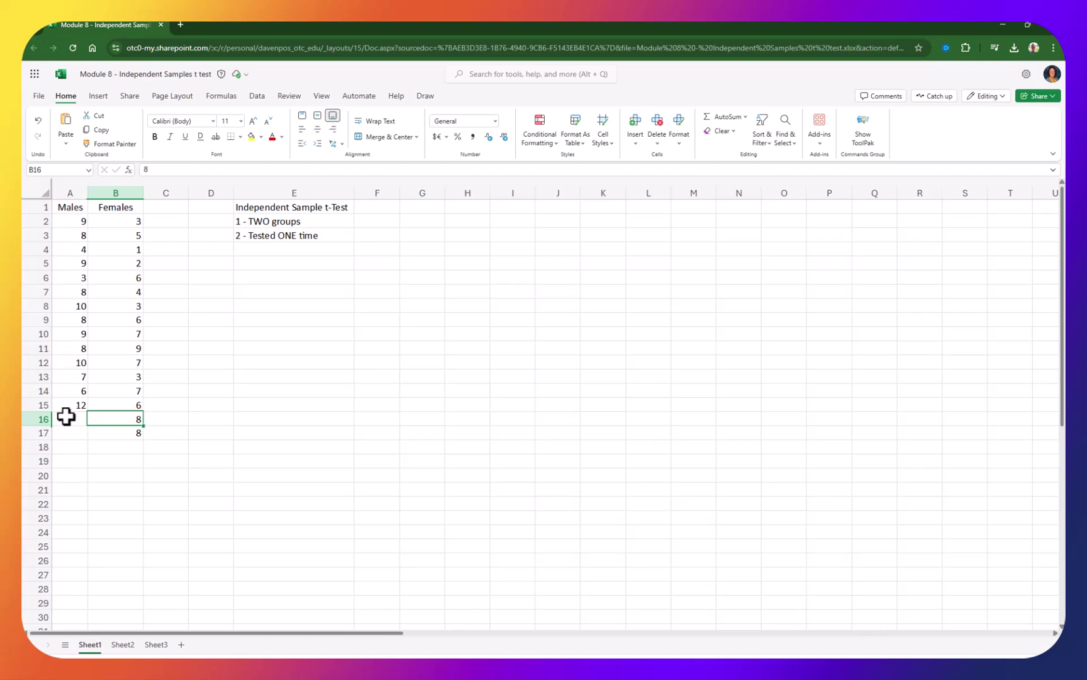
left_click(266, 263)
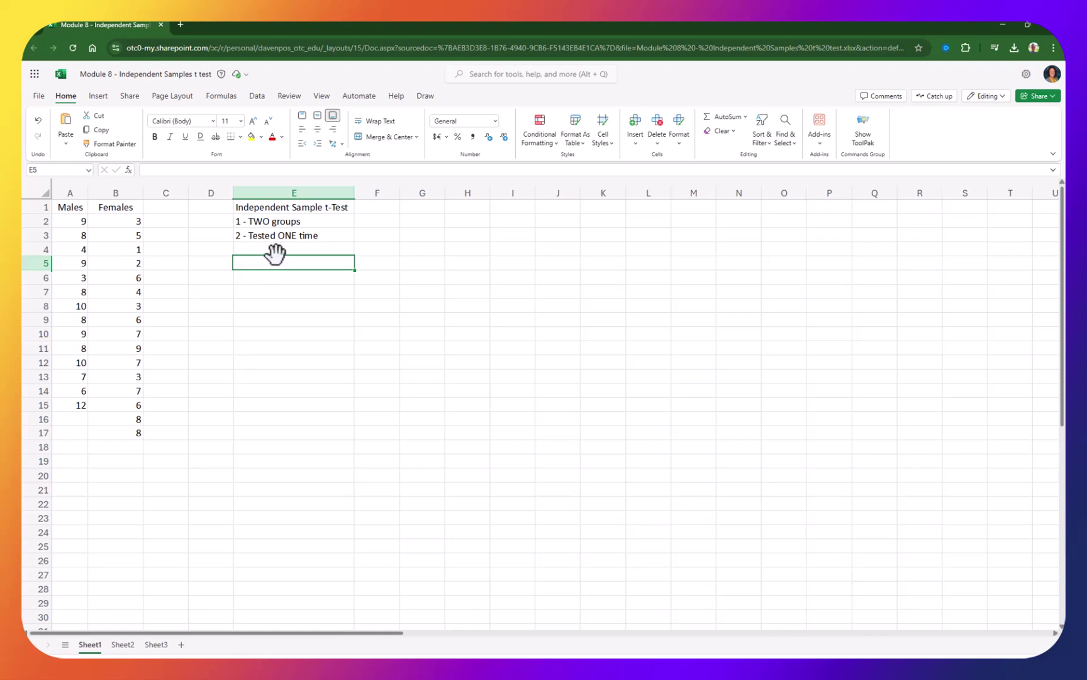
- Open the XLMiner Analysis ToolPak add-in and choose the t-Test: Two-Sample Assuming Equal Variances
left_click(824, 145)
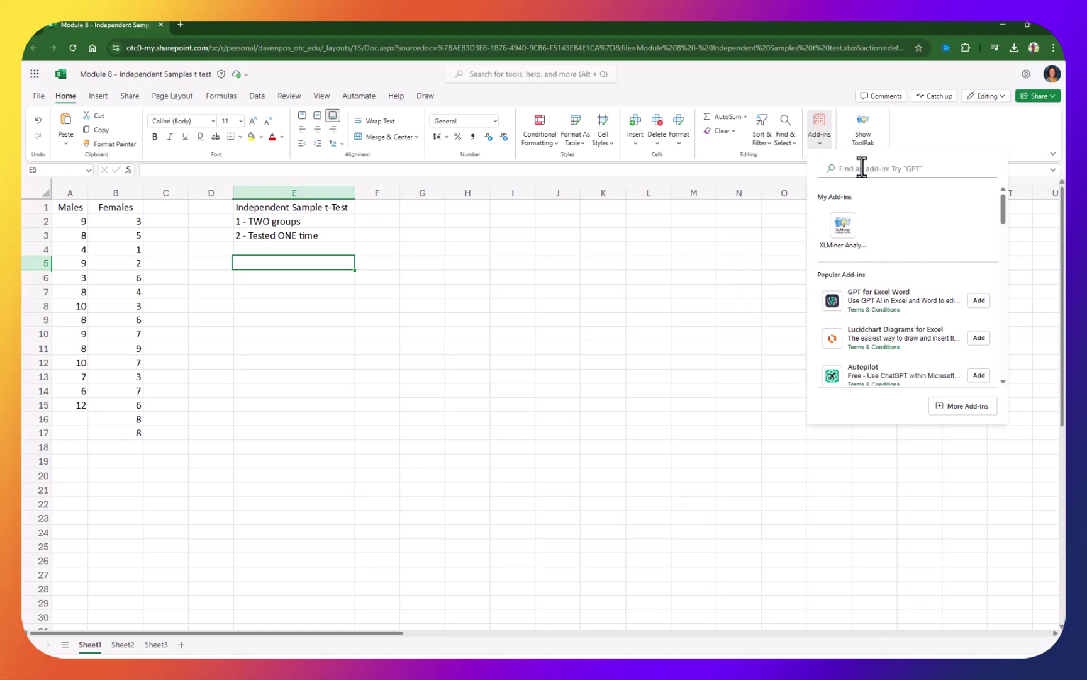
left_click(849, 228)
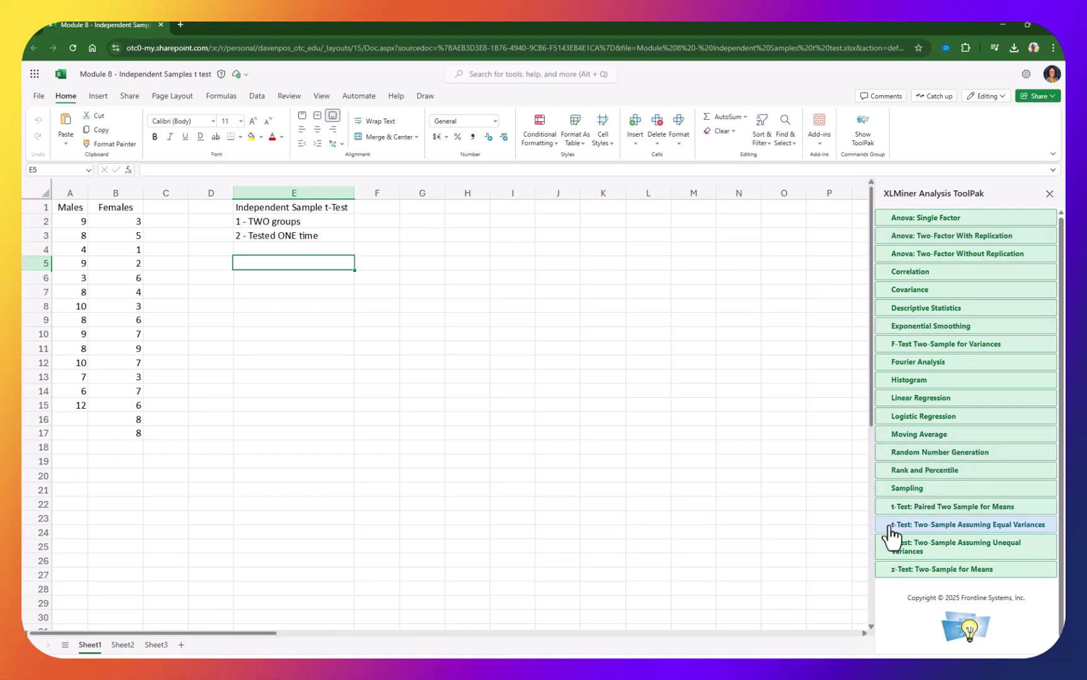
left_click(989, 528)
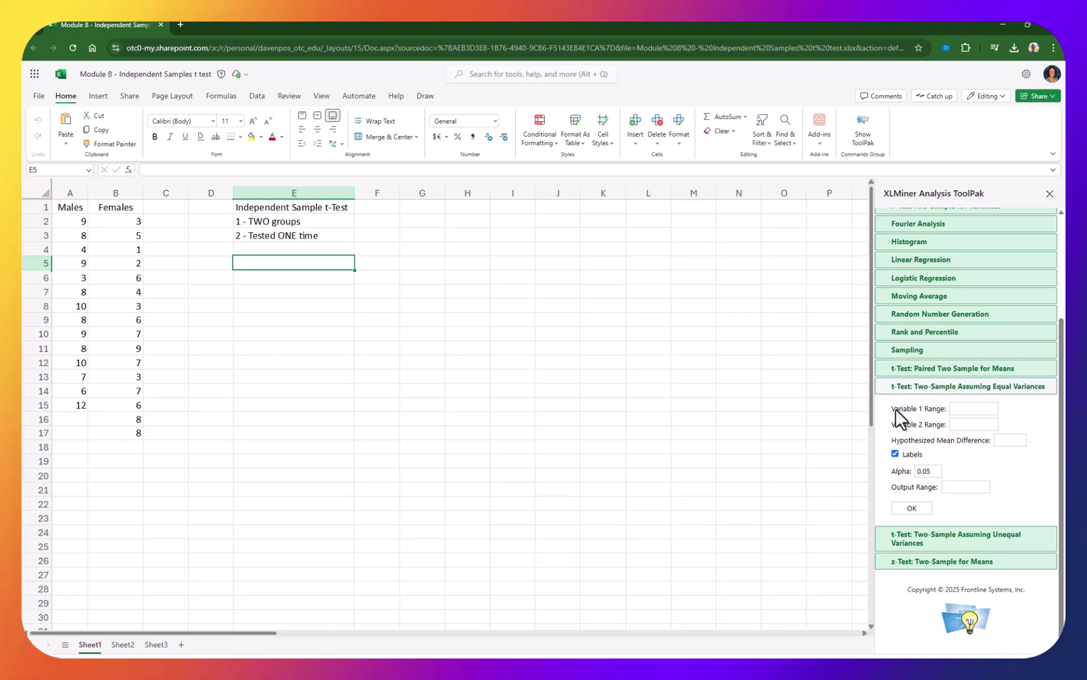
left_click_drag(69, 206, 72, 403)
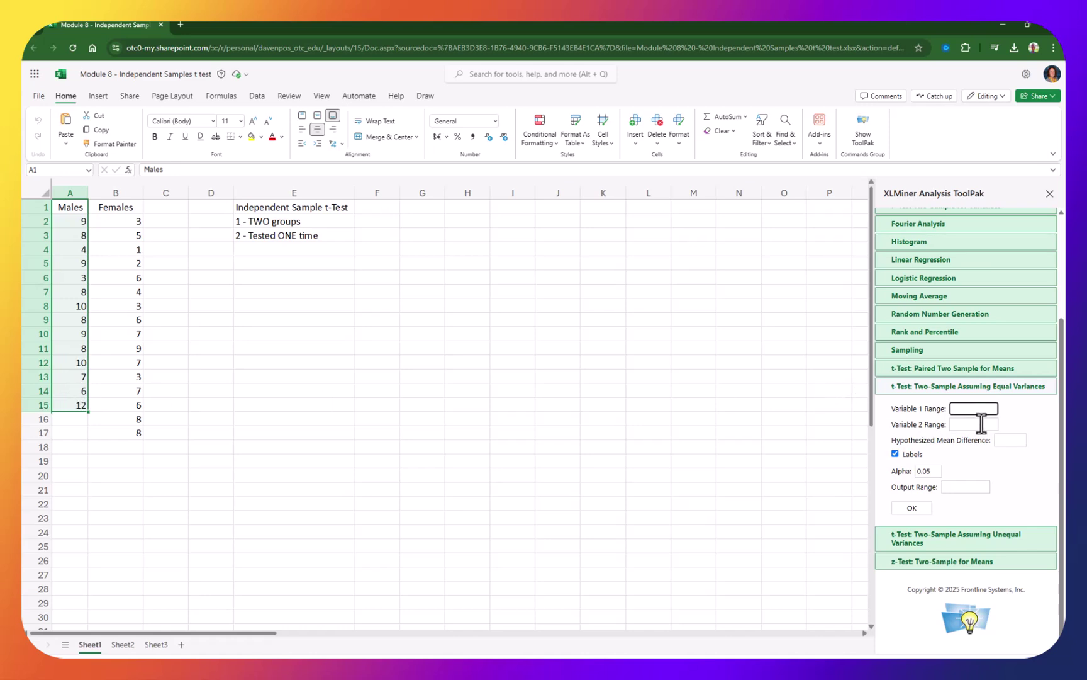
left_click(211, 347)
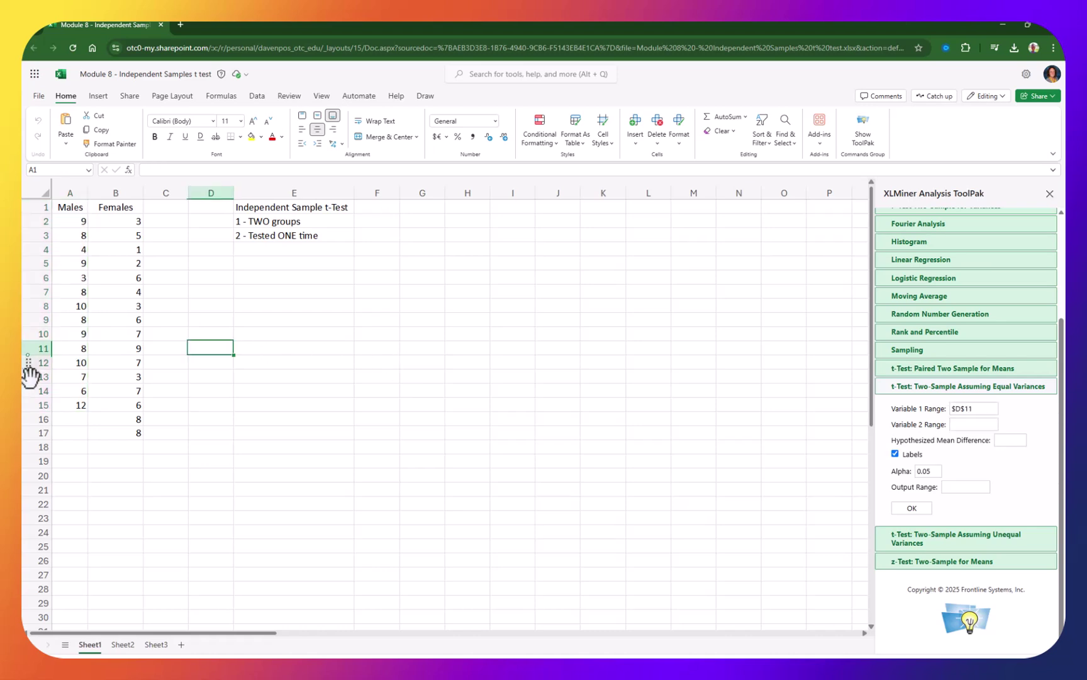
left_click_drag(79, 211, 80, 405)
left_click(976, 408)
key("BackSpace")
key("BackSpace")
key("BackSpace")
key("BackSpace")
key("BackSpace")
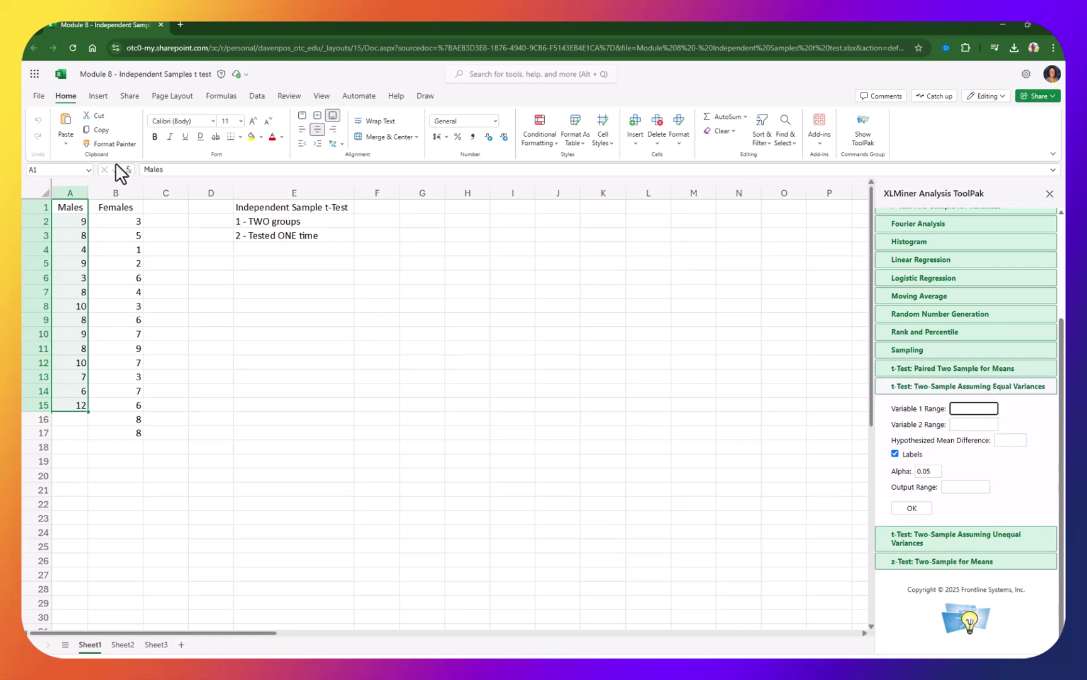
left_click(70, 201)
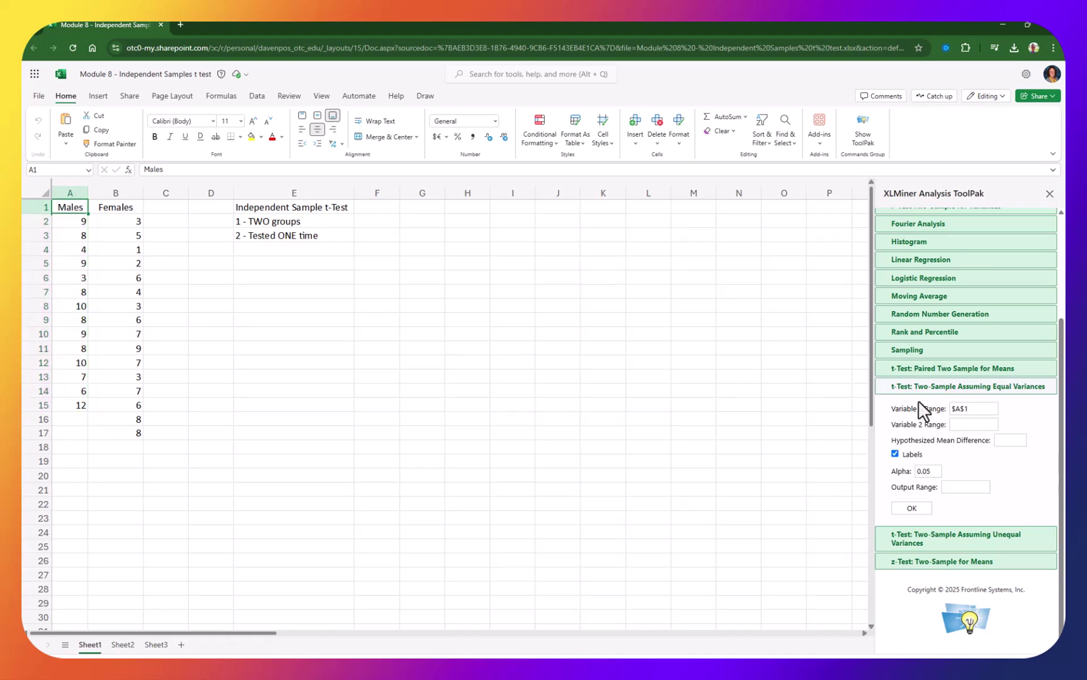
left_click_drag(988, 410, 915, 417)
key("BackSpace")
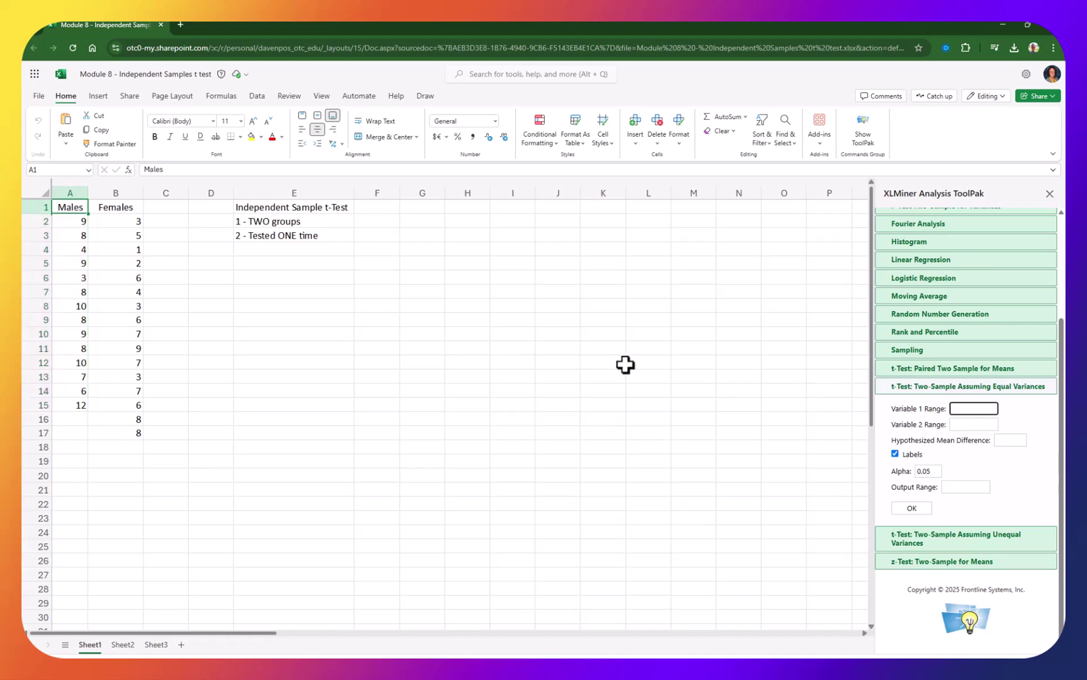
left_click_drag(67, 208, 73, 404)
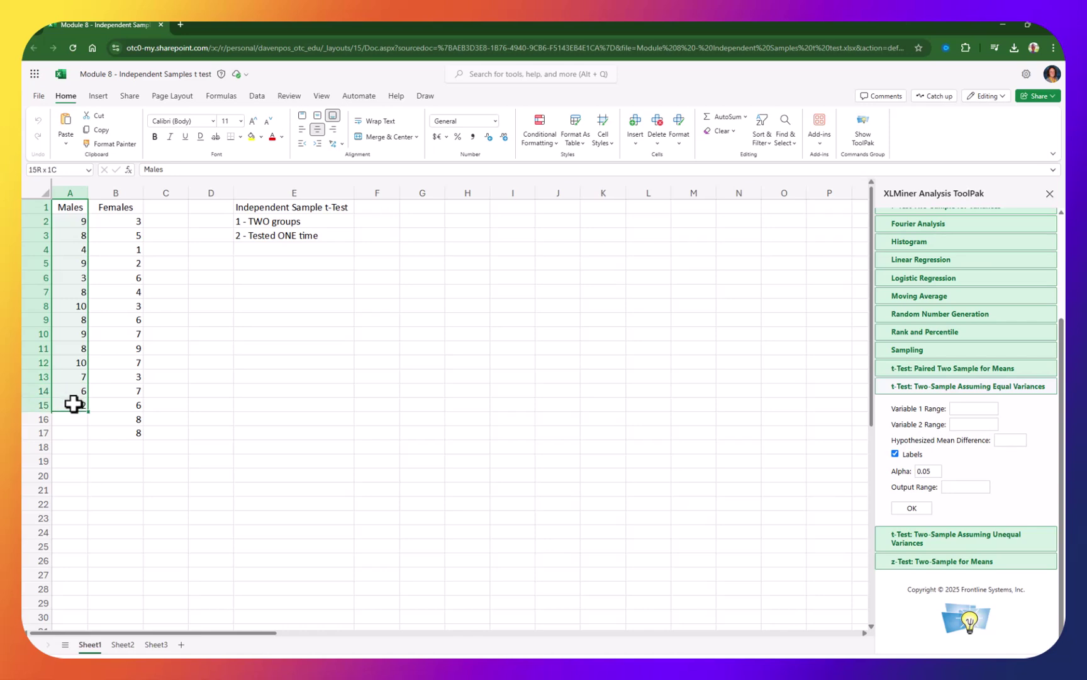
left_click(959, 408)
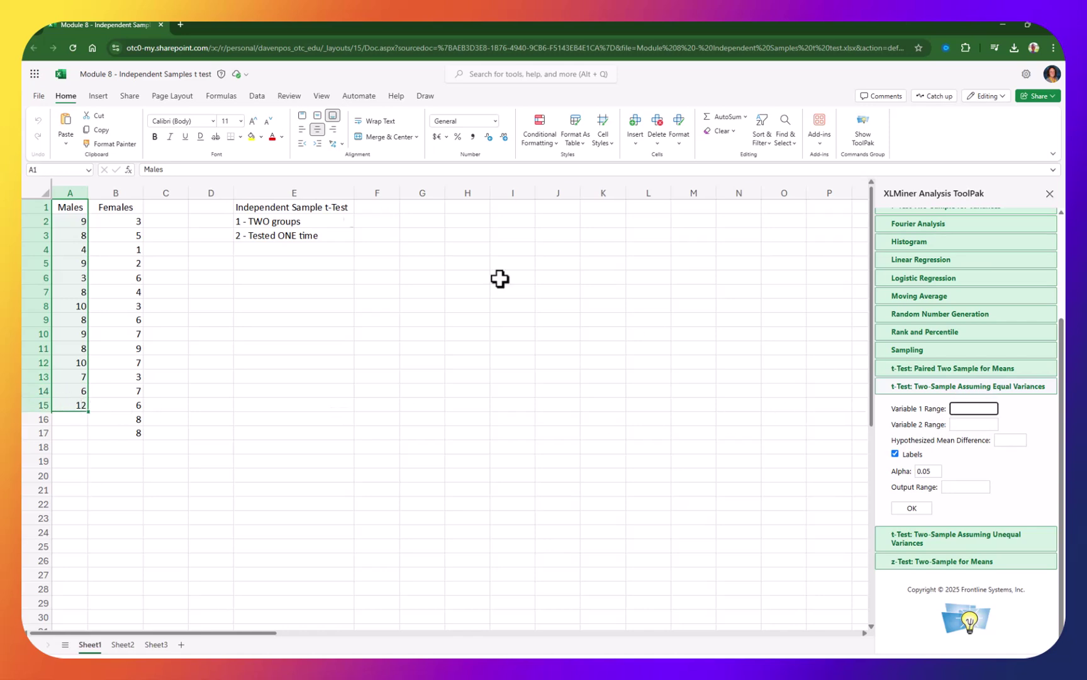
left_click_drag(70, 205, 69, 404)
left_click(973, 409)
left_click(512, 319)
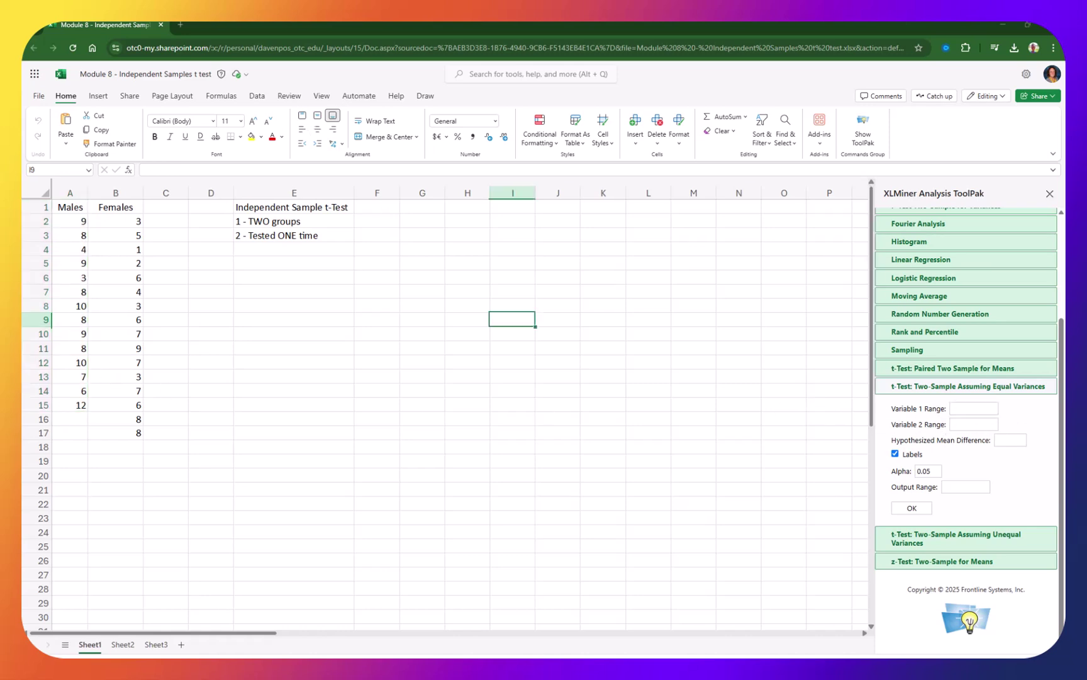
- Set the Variable 1 range to the Males data A1:A15 and the Variable 2 range to the Females data B1:B17
left_click(961, 408)
left_click_drag(61, 209, 61, 411)
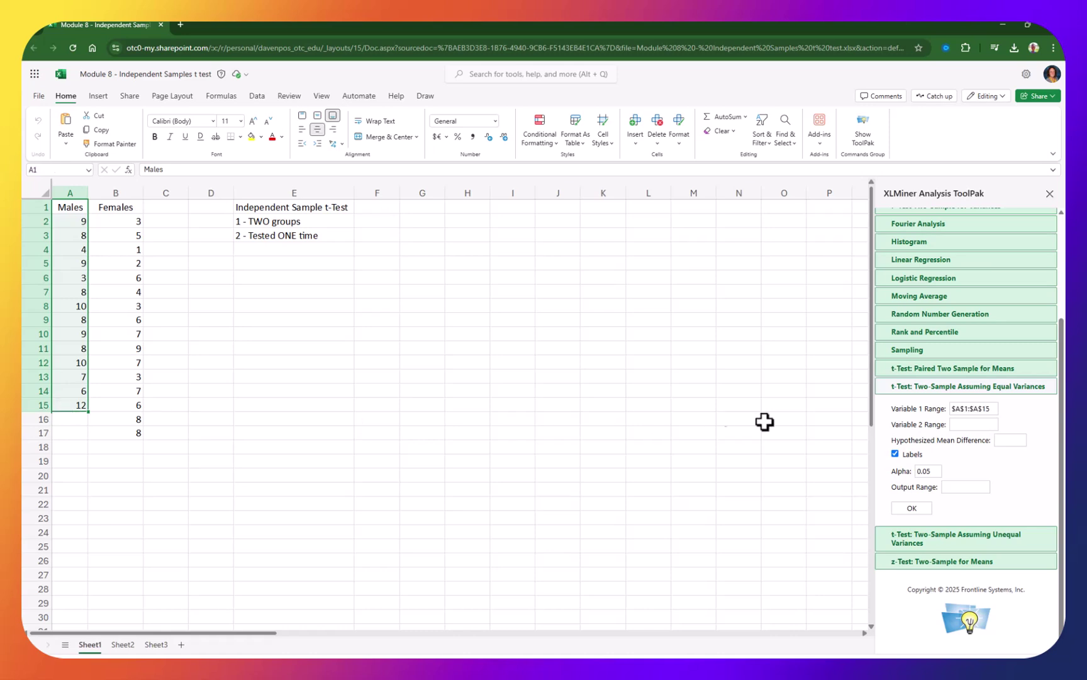
left_click(979, 425)
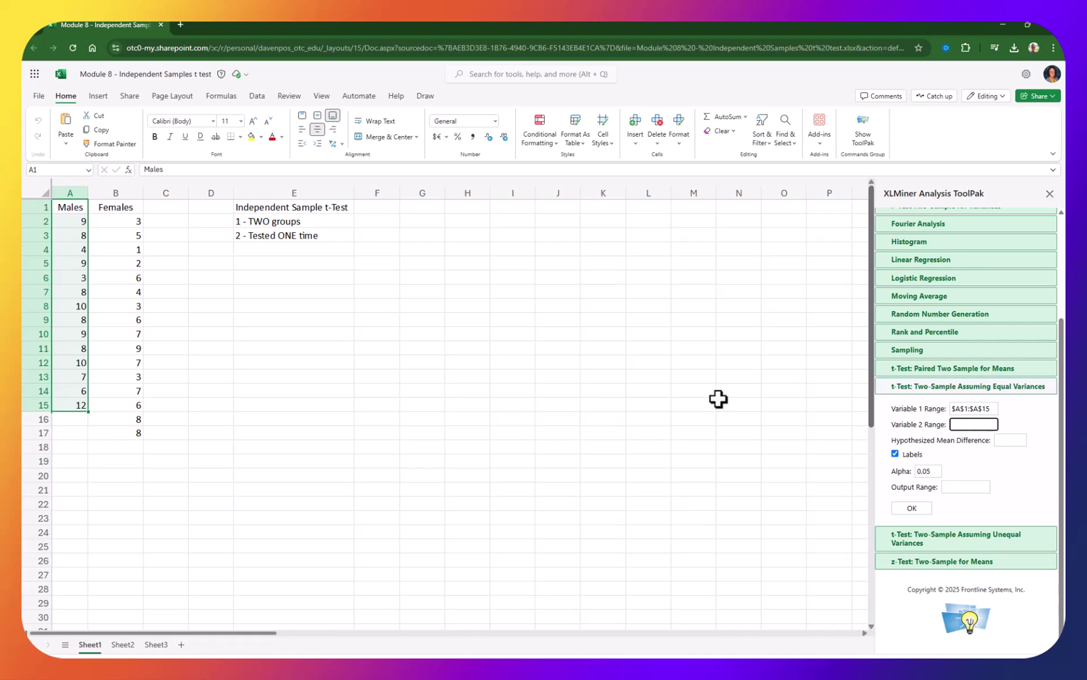
left_click_drag(120, 207, 124, 431)
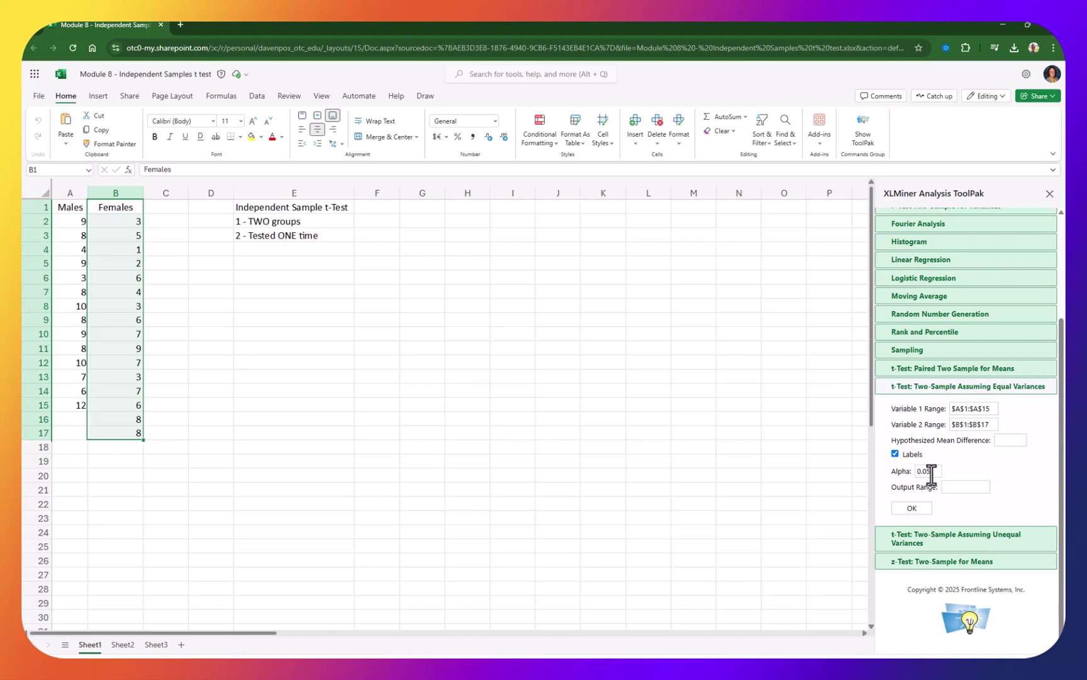
- Set the output range to cell E6 and run the two-sample t-test
left_click(972, 489)
left_click(252, 276)
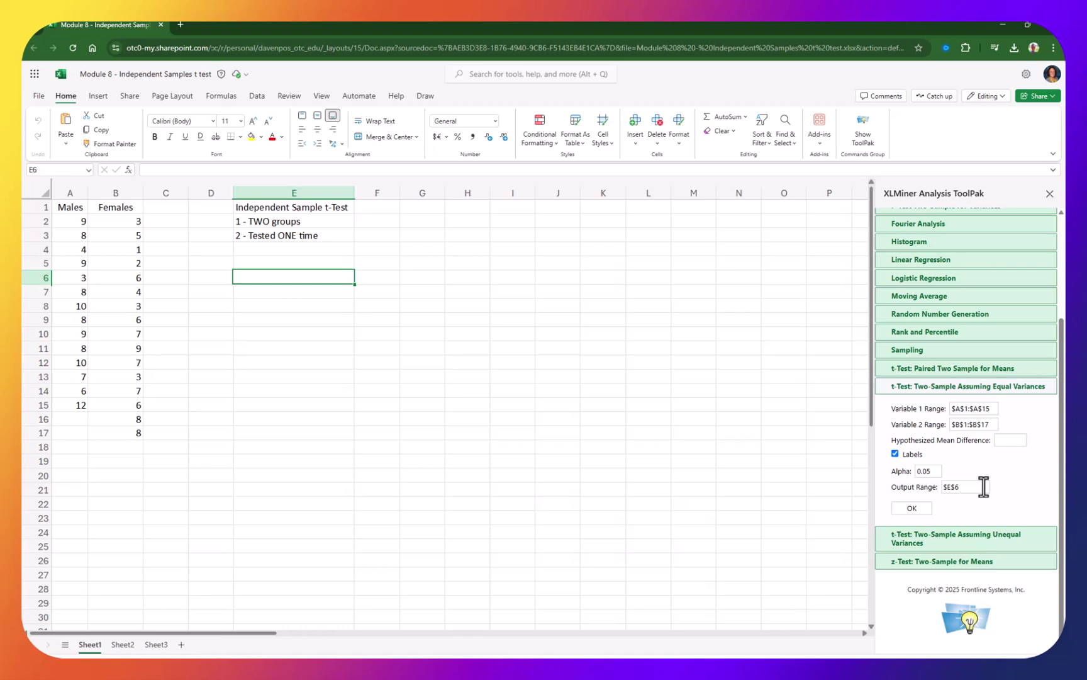
left_click(913, 507)
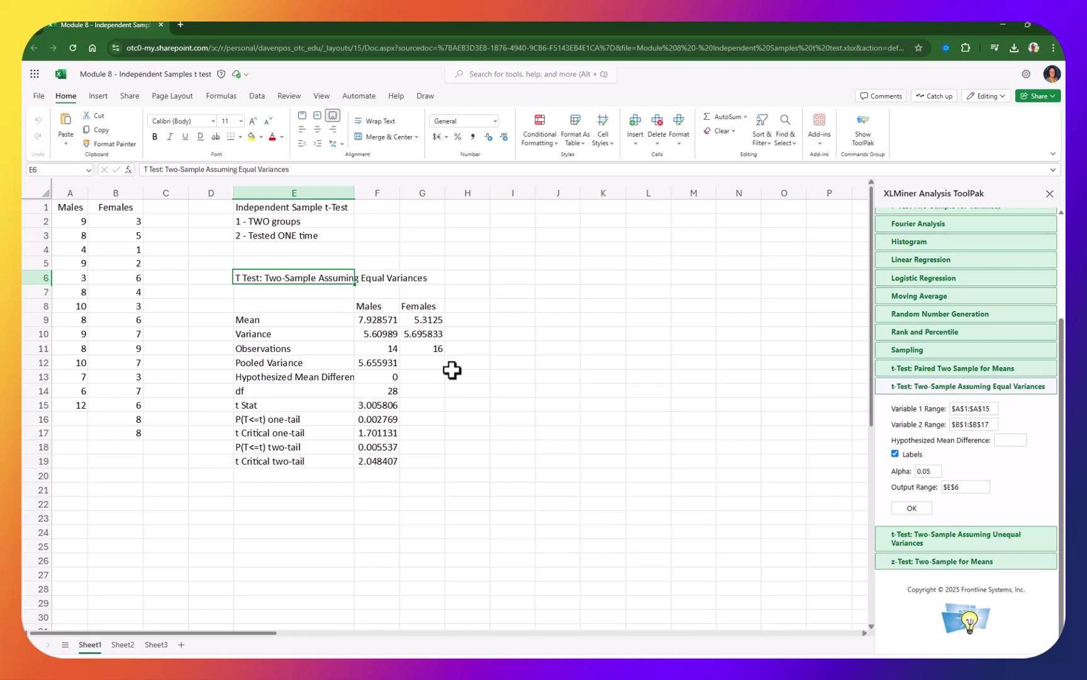
- Highlight the Males and Females headers, their means and their observations in the t-test output in yellow
left_click_drag(381, 309, 416, 308)
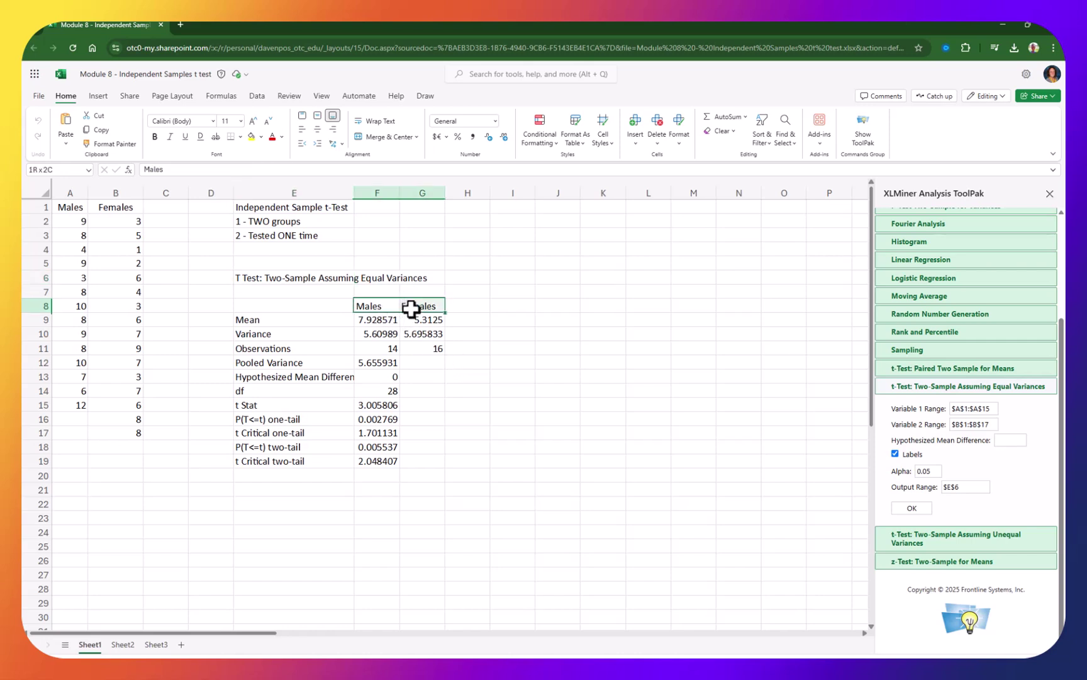
left_click(251, 137)
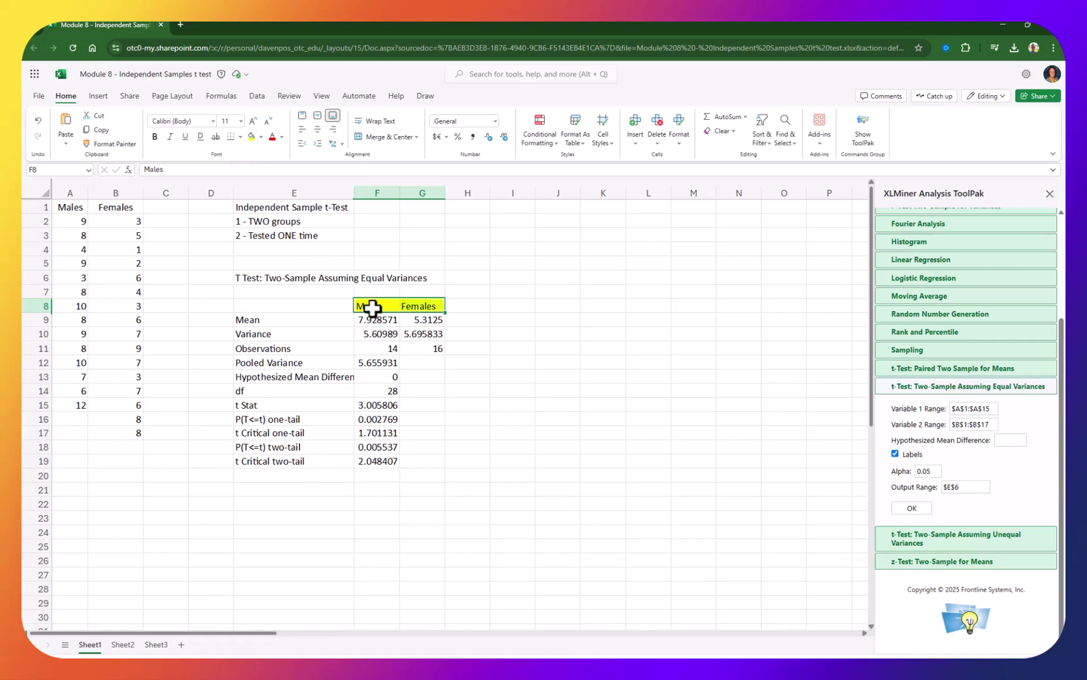
left_click(459, 306)
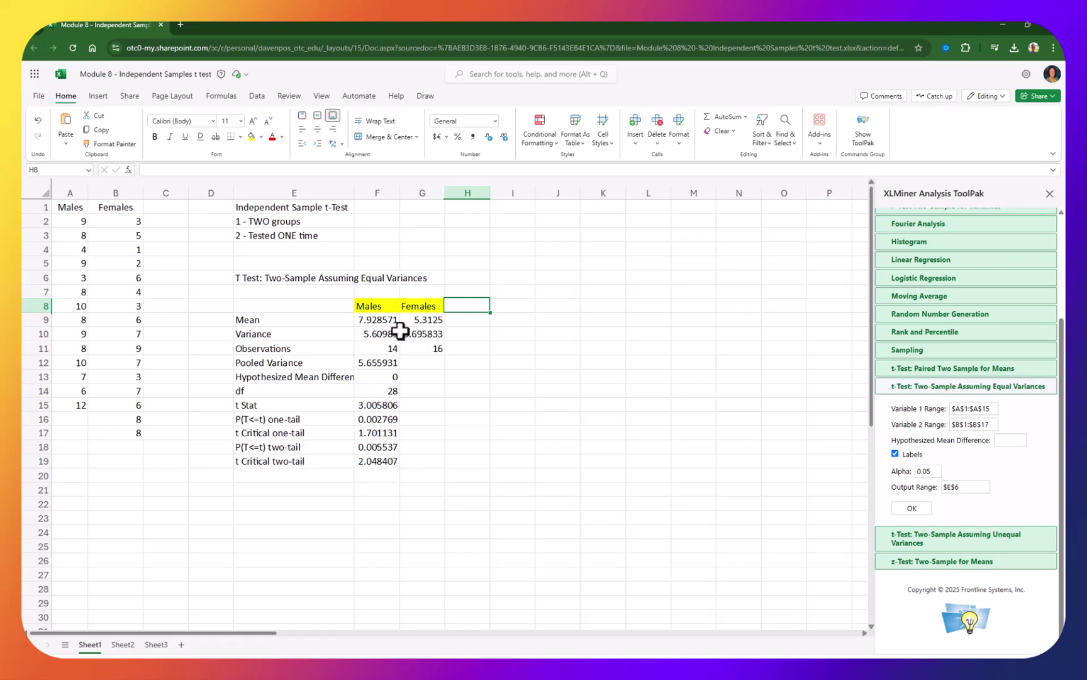
left_click_drag(374, 320, 418, 319)
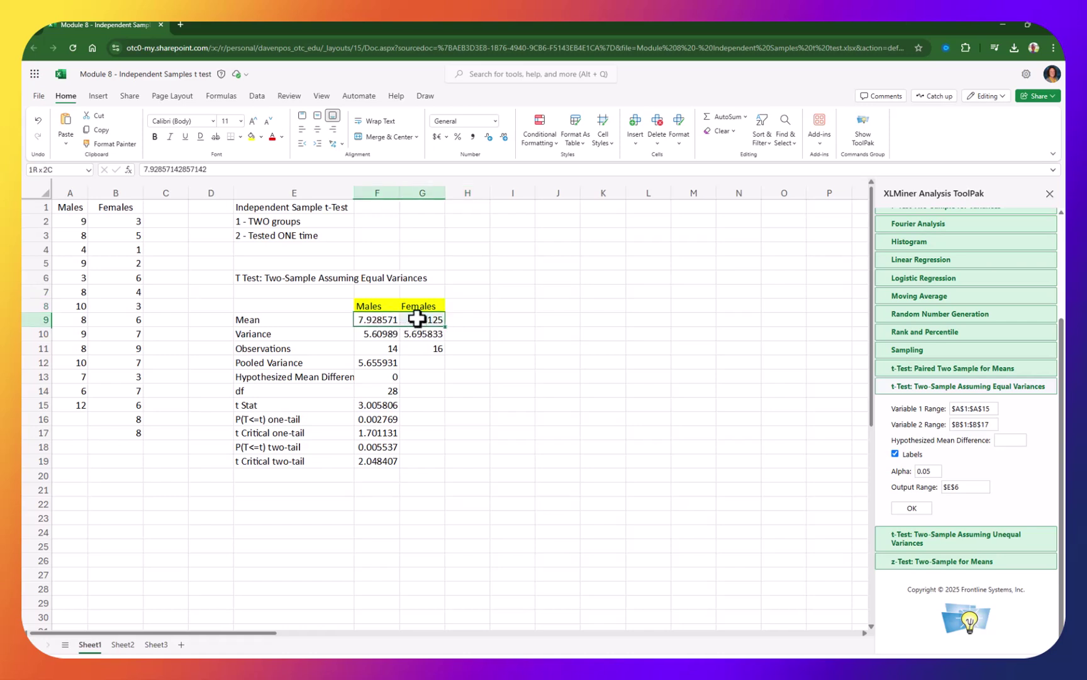
left_click(251, 138)
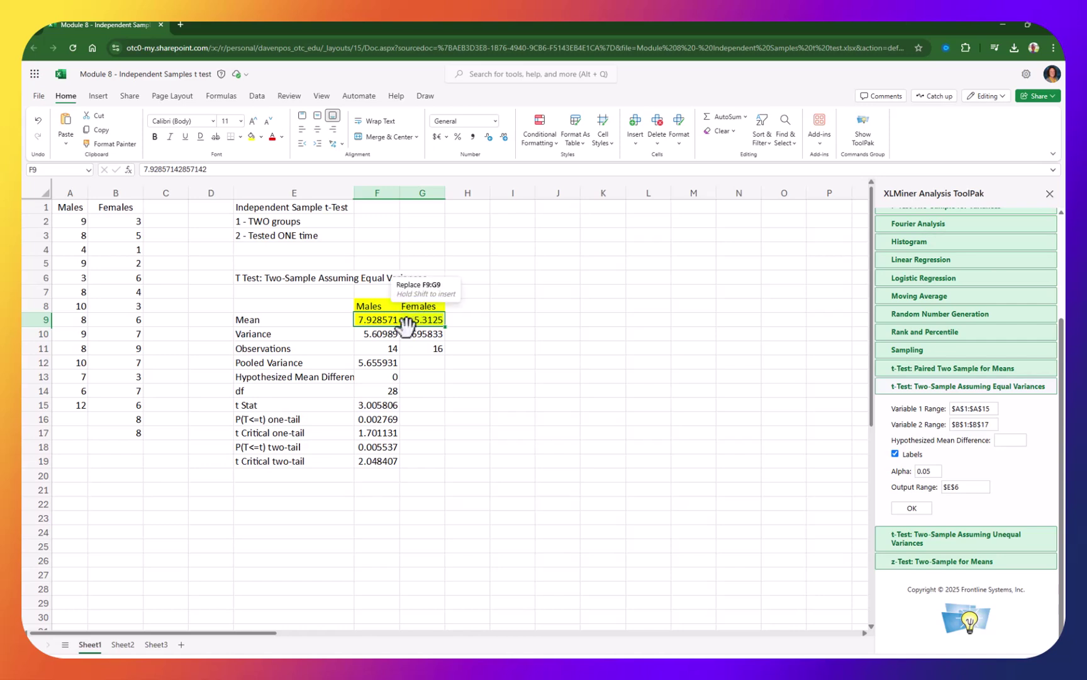
left_click(397, 348)
left_click_drag(398, 348, 434, 348)
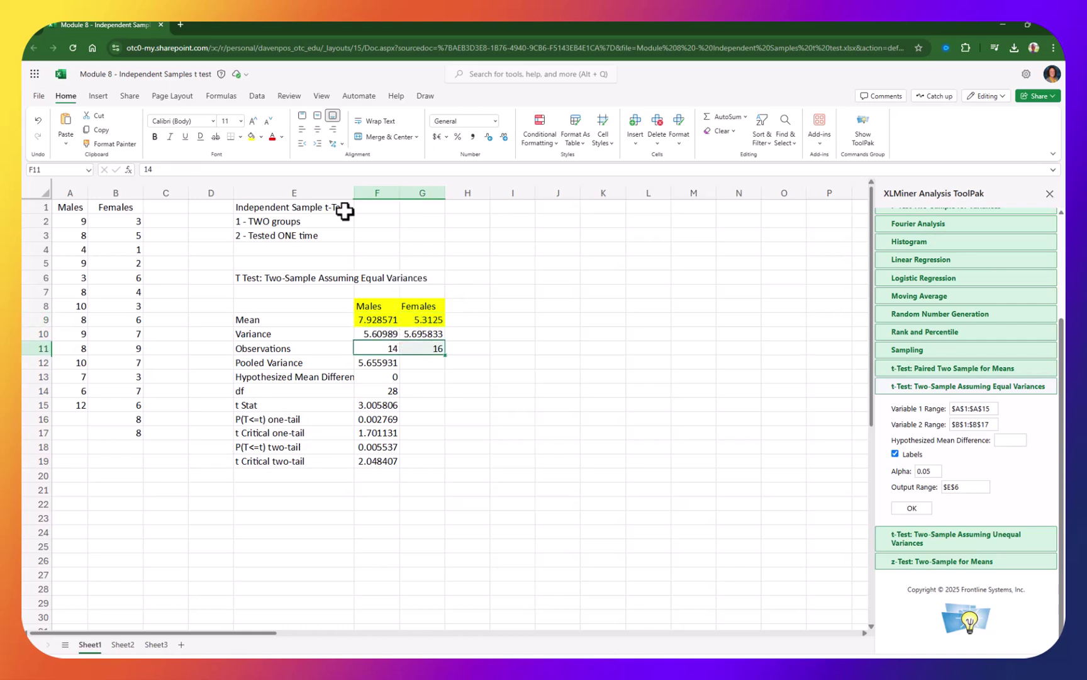
left_click(251, 137)
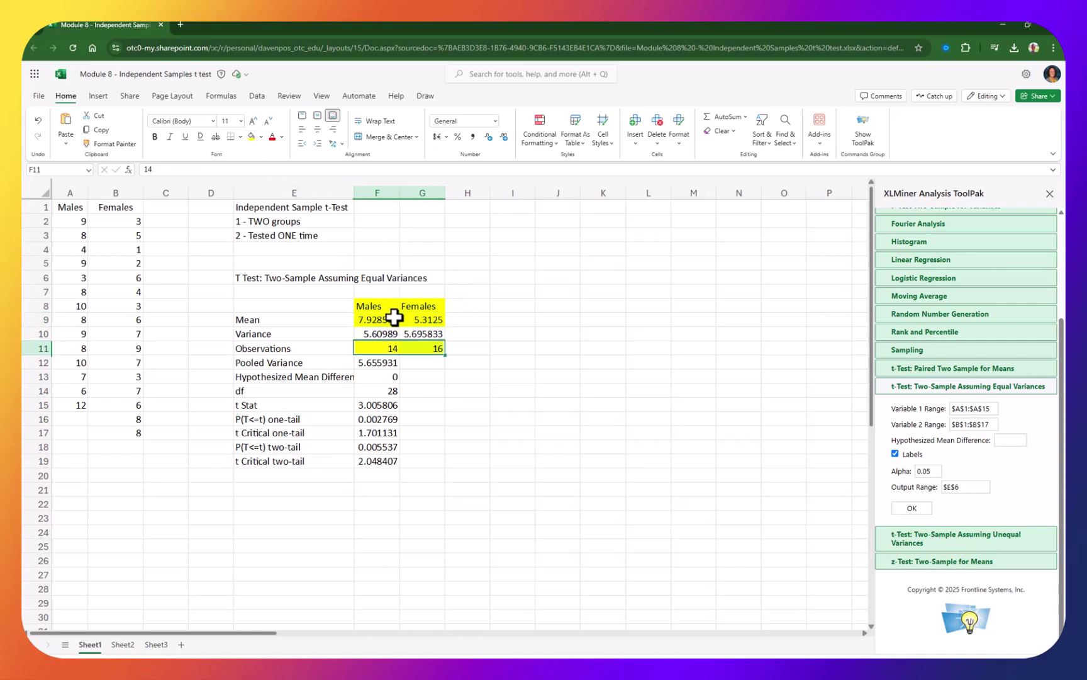
- Highlight the df, t Stat and two-tail P(T<=t) values in the t-test output in yellow
left_click(379, 391)
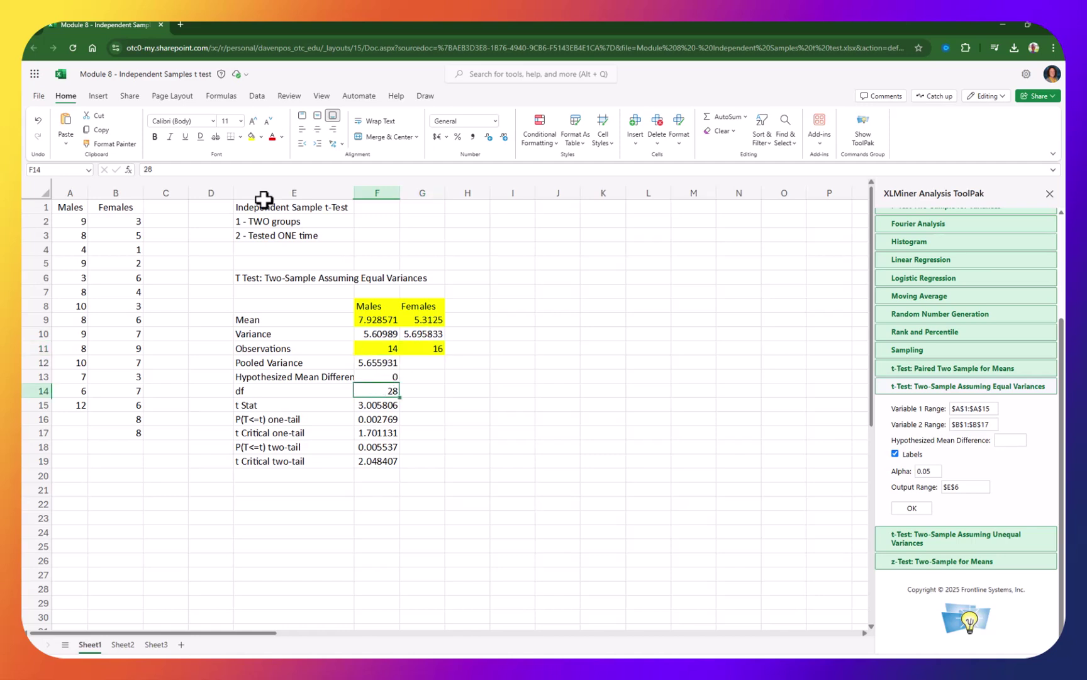
left_click(251, 138)
key("Down")
left_click(252, 138)
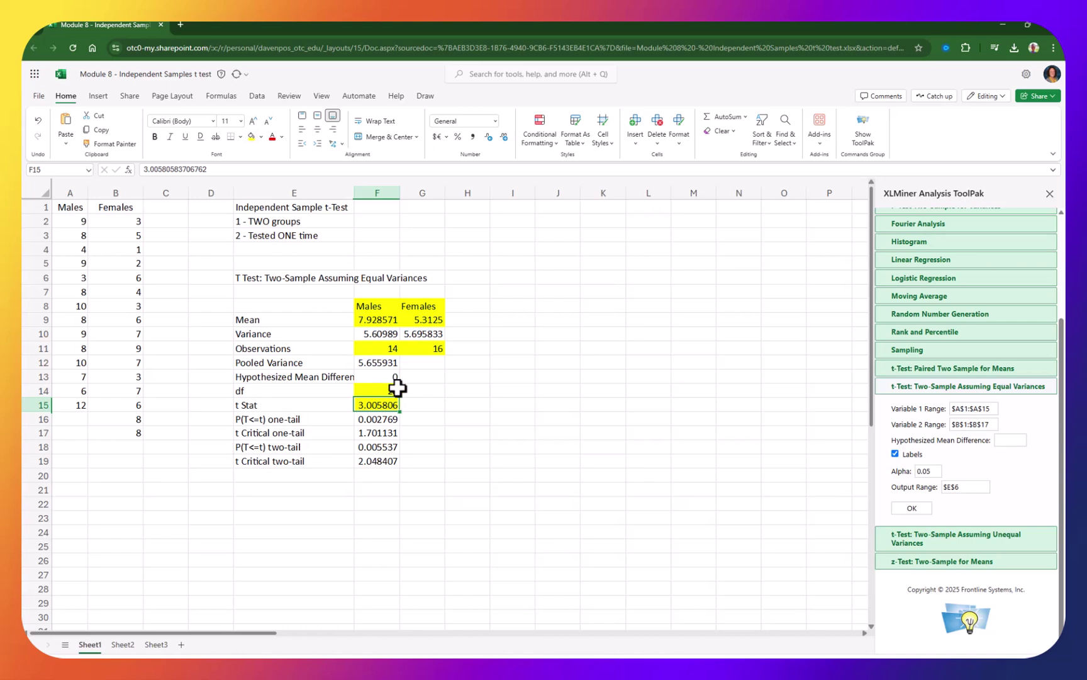
left_click(421, 401)
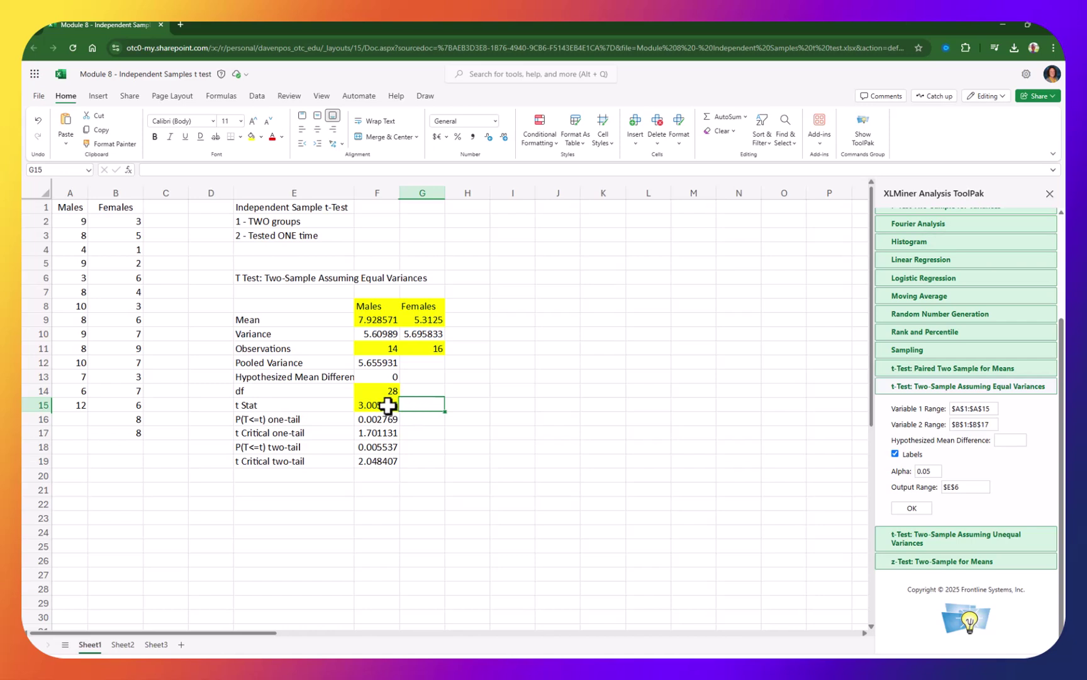
left_click(378, 447)
left_click(251, 137)
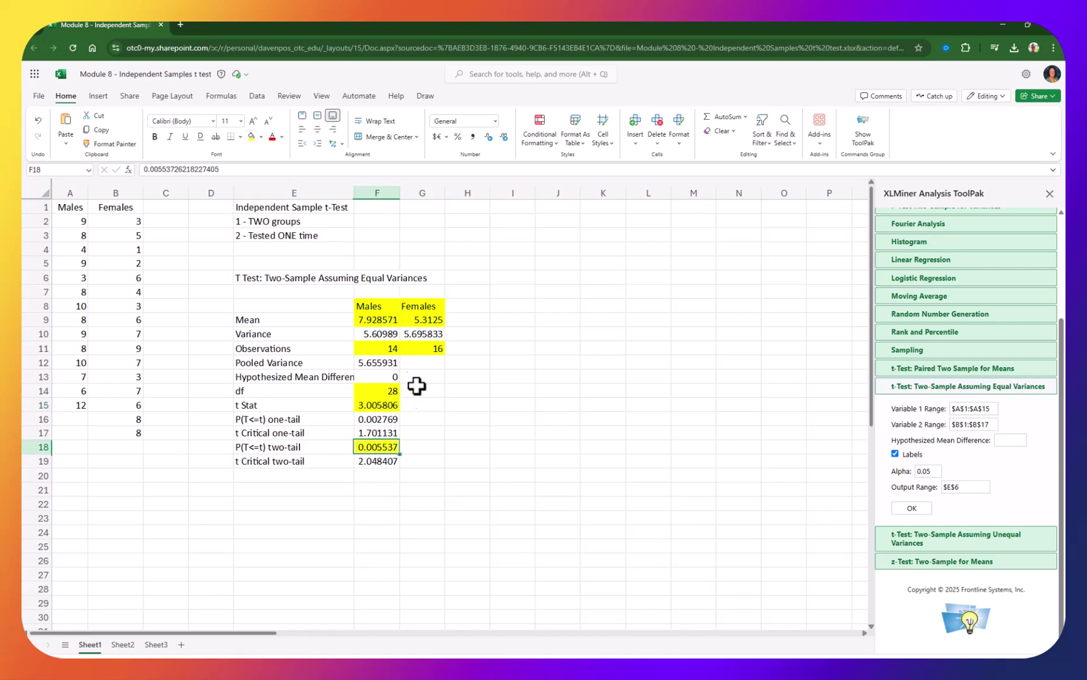
- Enter the note "If less than .05 - reject the null" in cell G18 beside the two-tail p-value
left_click(422, 446)
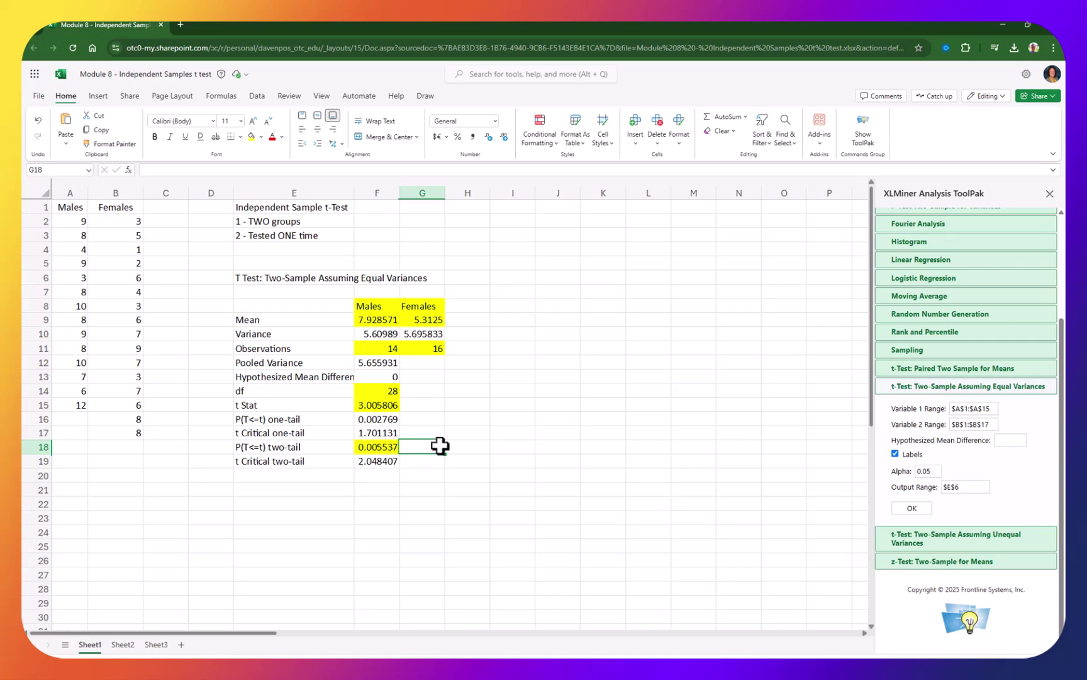
type("If less t")
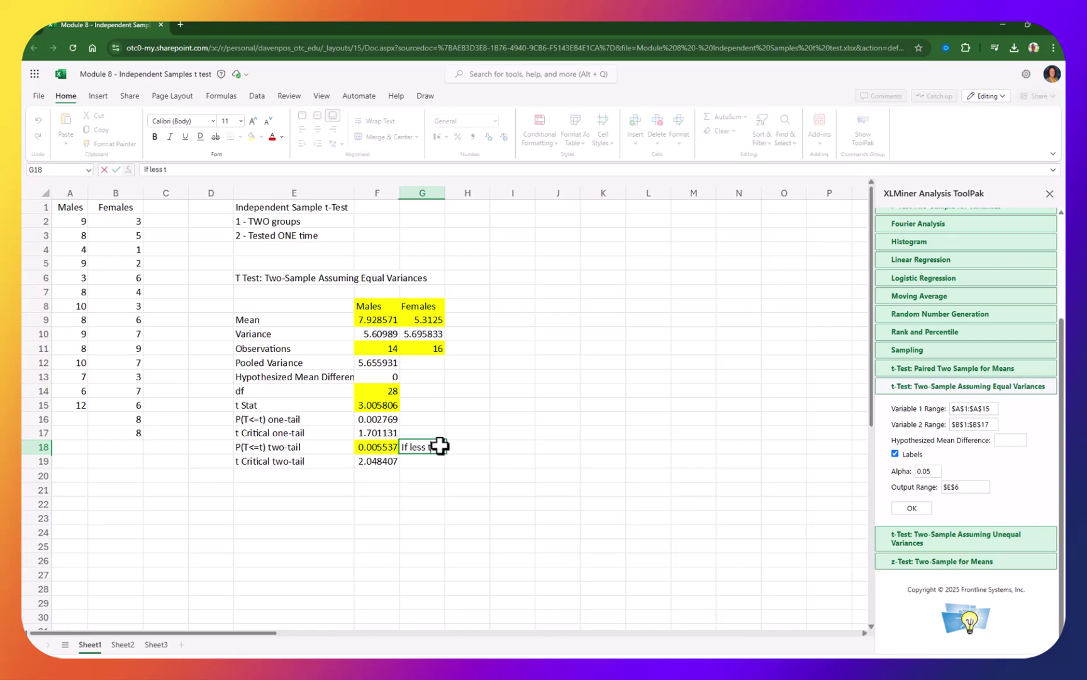
type("han .05 - reje")
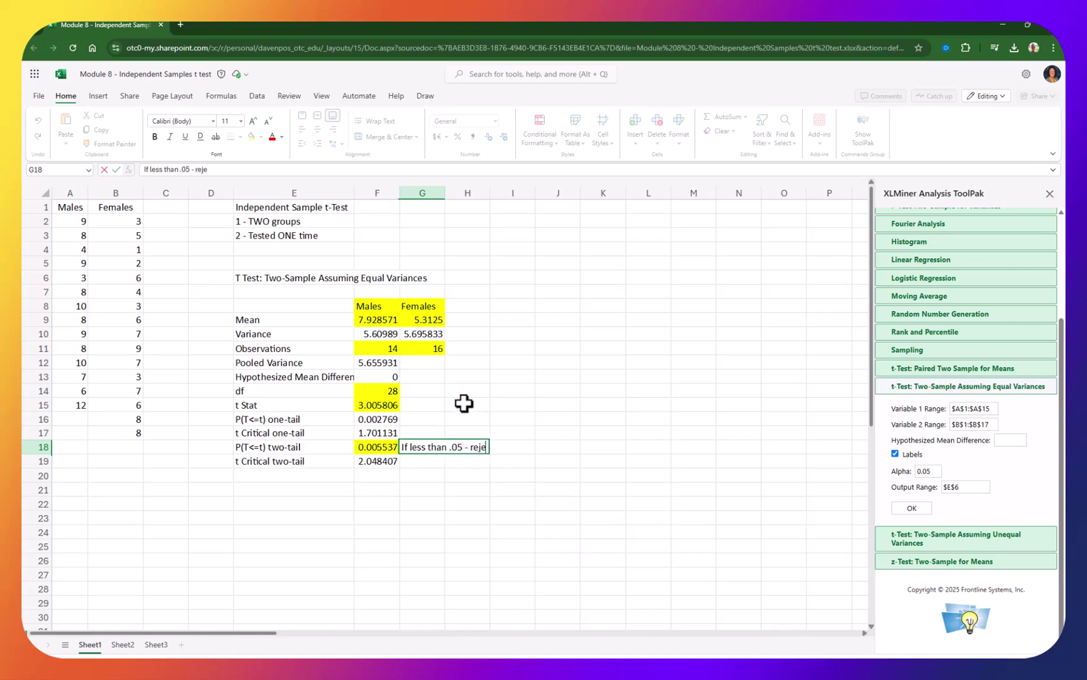
type("ct the nu")
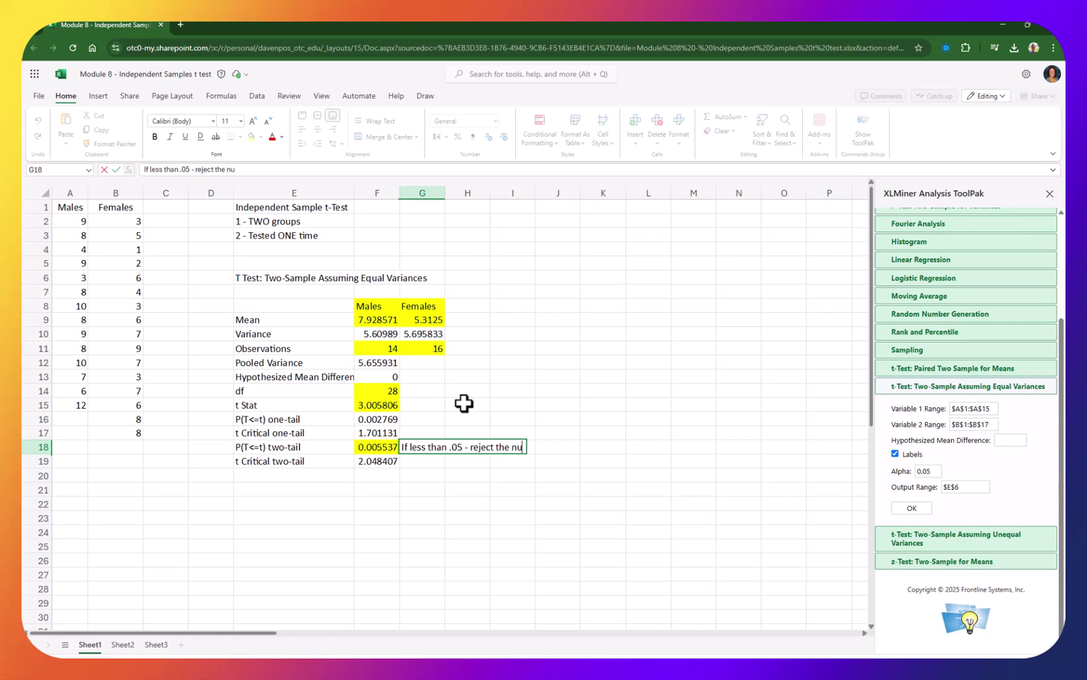
type("ll")
key("Return")
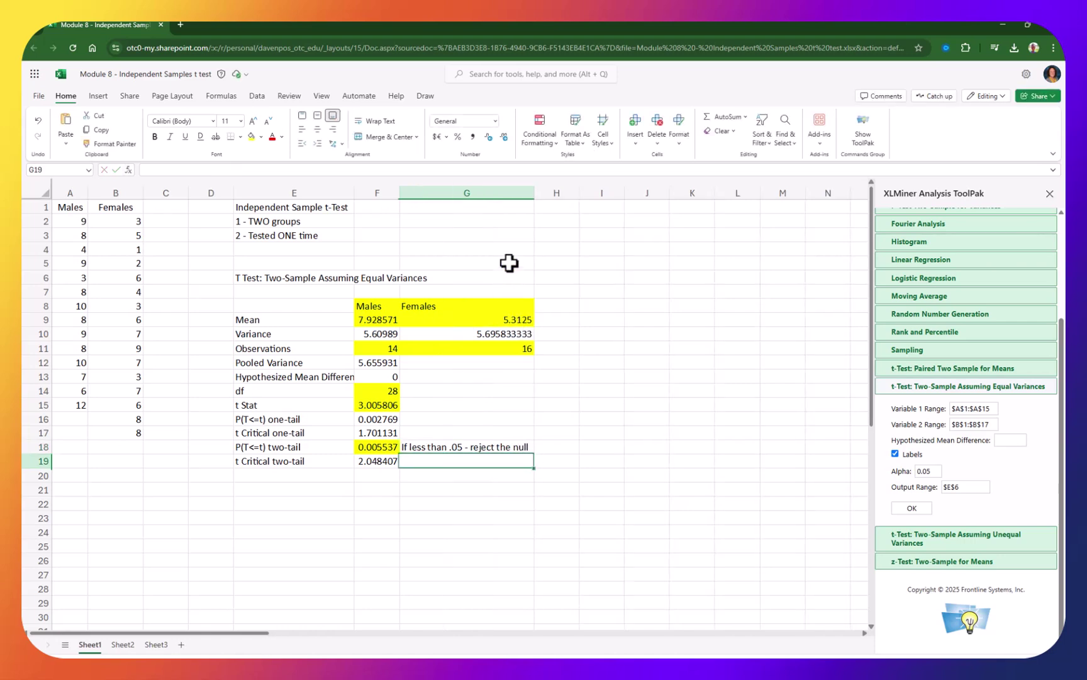
- Enter the note "If greater than .05 - accept null" in cell I18 and highlight the reject-the-null note in G18 in yellow
left_click(487, 448)
left_click(596, 452)
type("If")
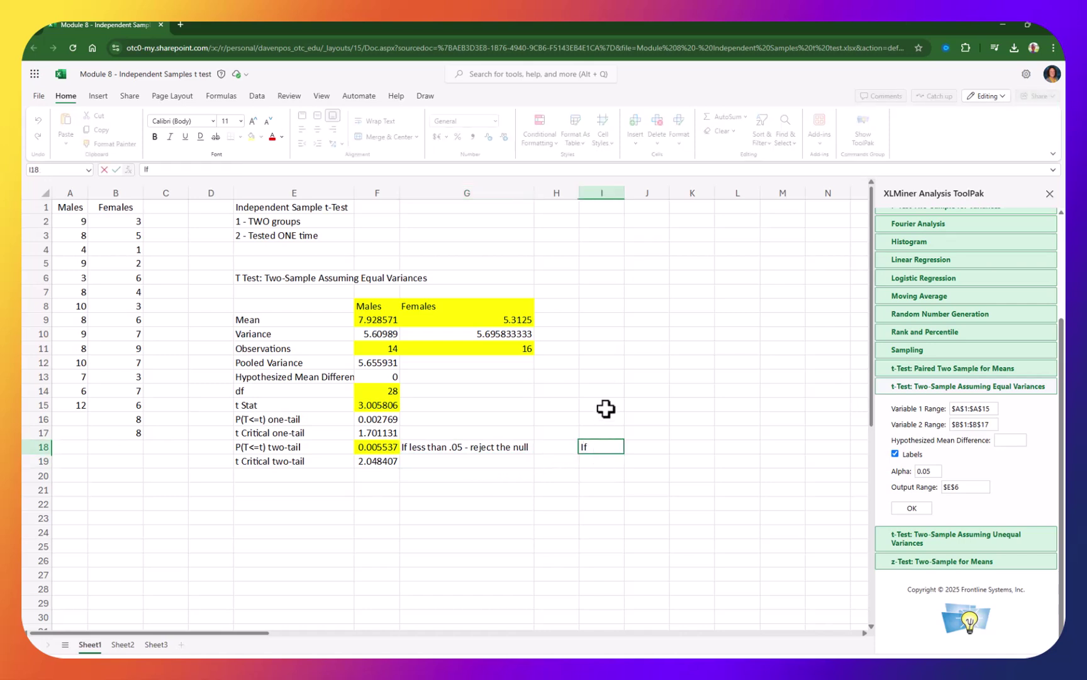
type(" greater than .05 - accept null")
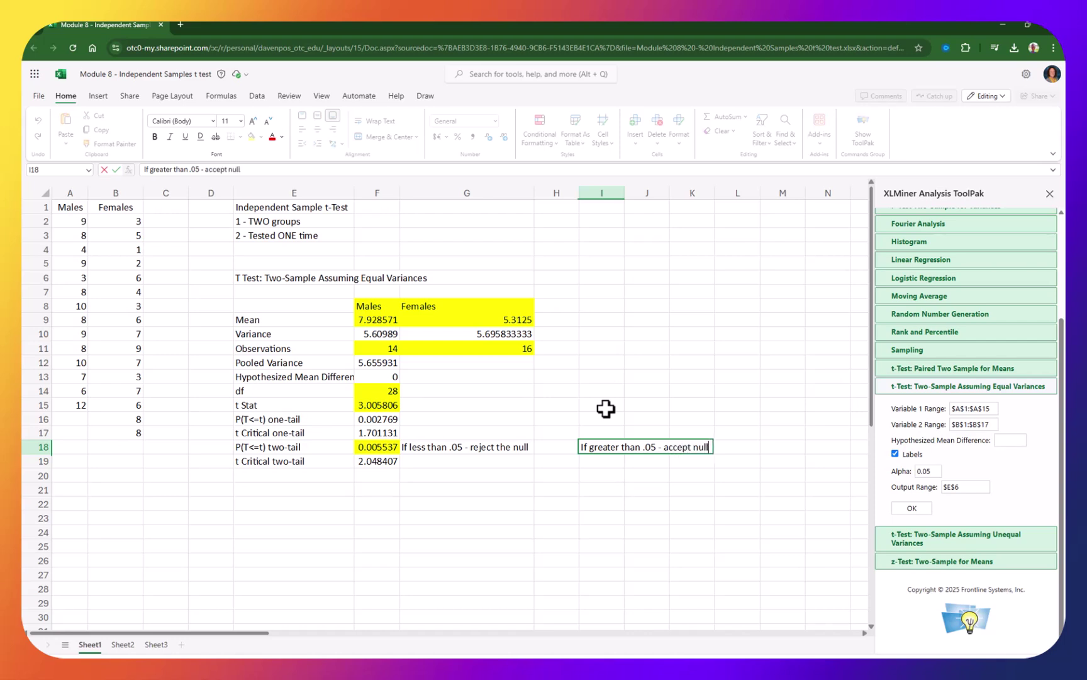
key("Return")
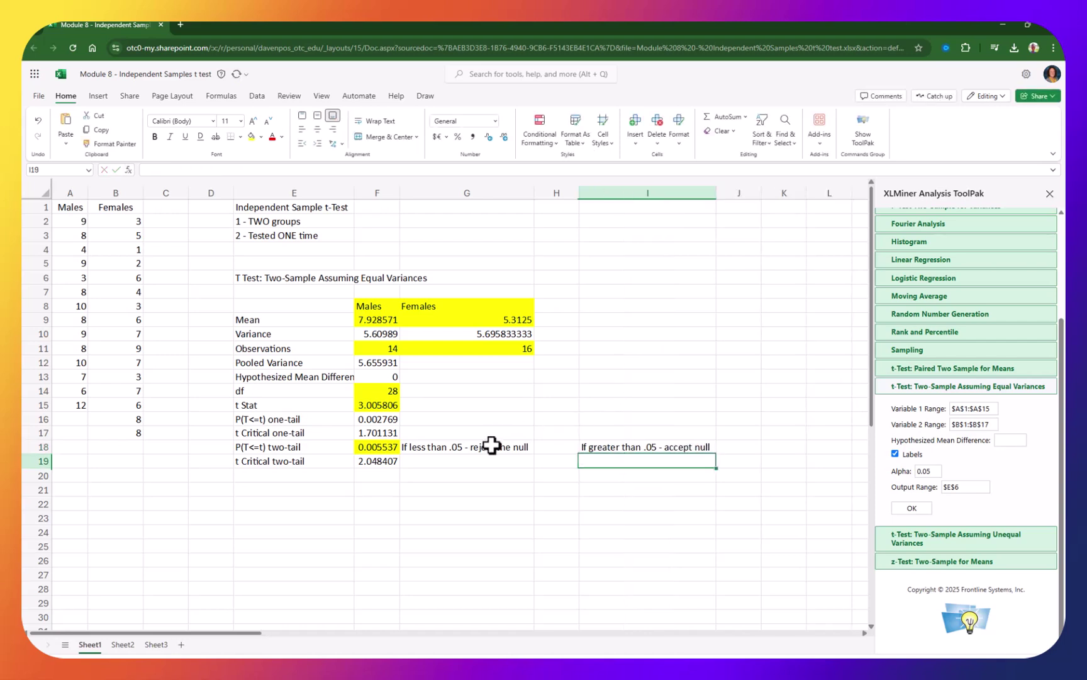
left_click(492, 445)
left_click(252, 137)
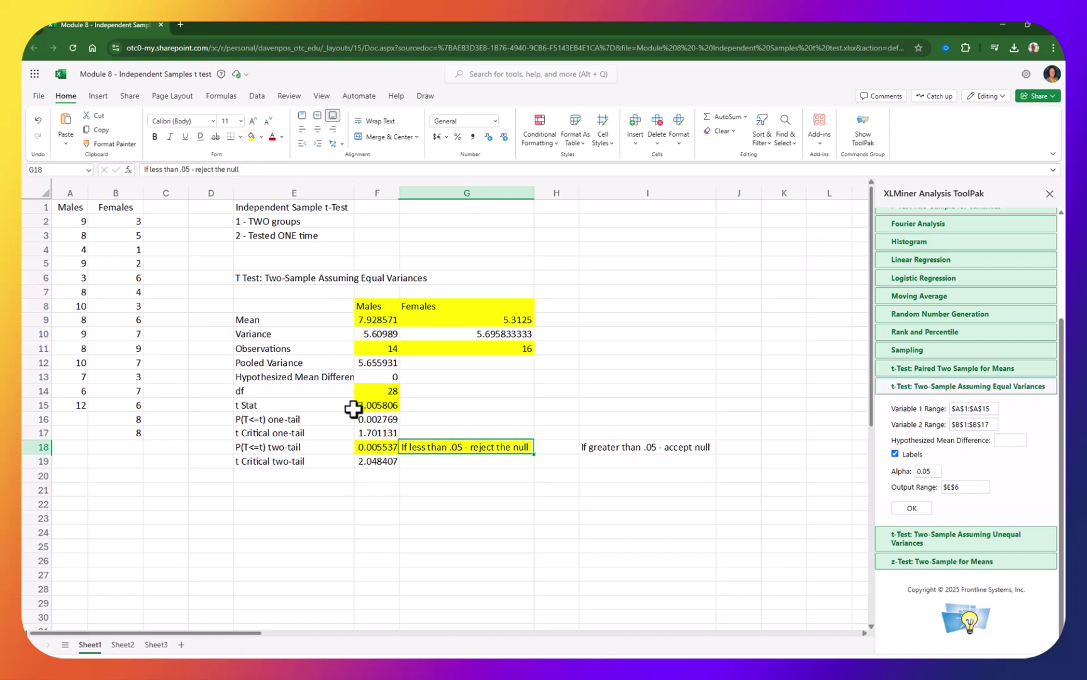